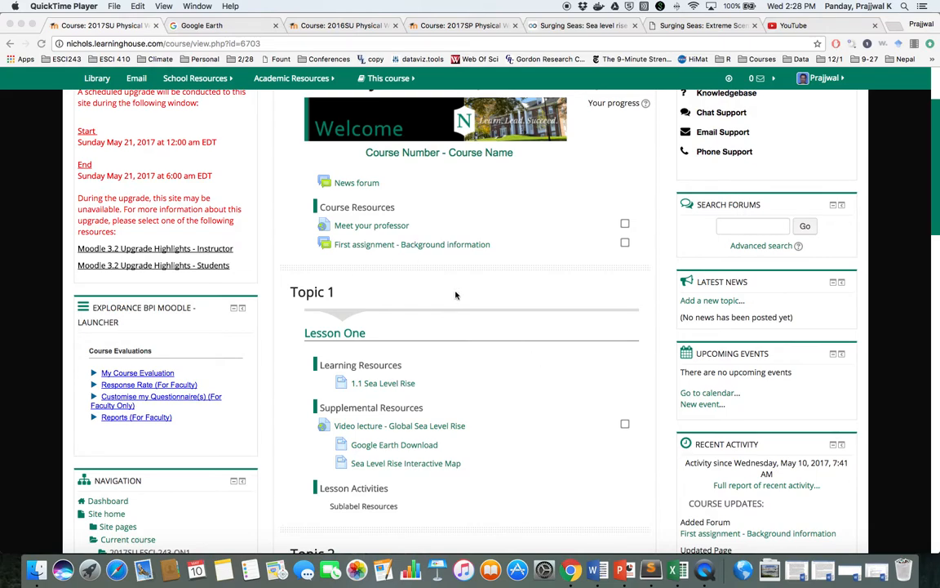
Step: Open the Google Earth Download resource under Lesson One, and switch to the Google Earth download page
scroll(451, 291, up, 2)
scroll(466, 300, down, 2)
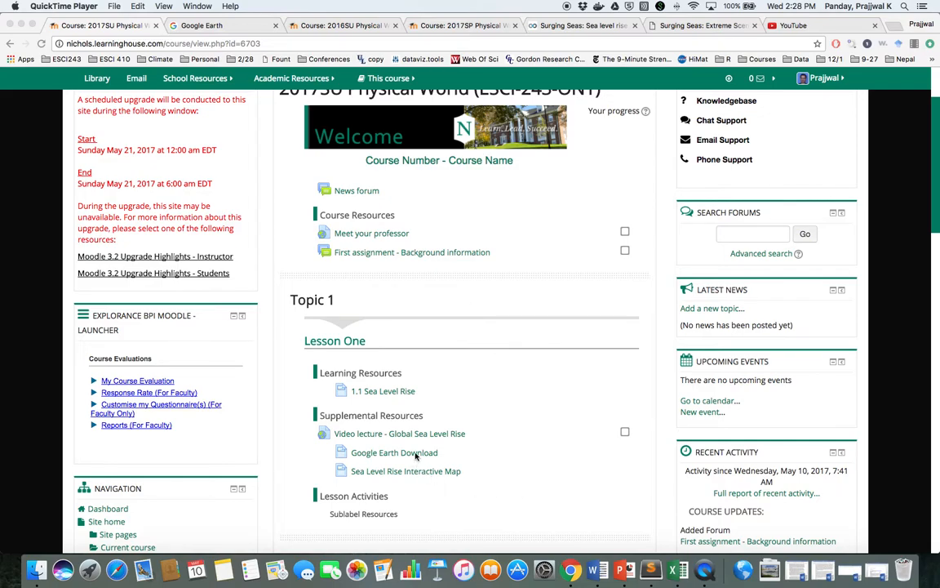
click(492, 441)
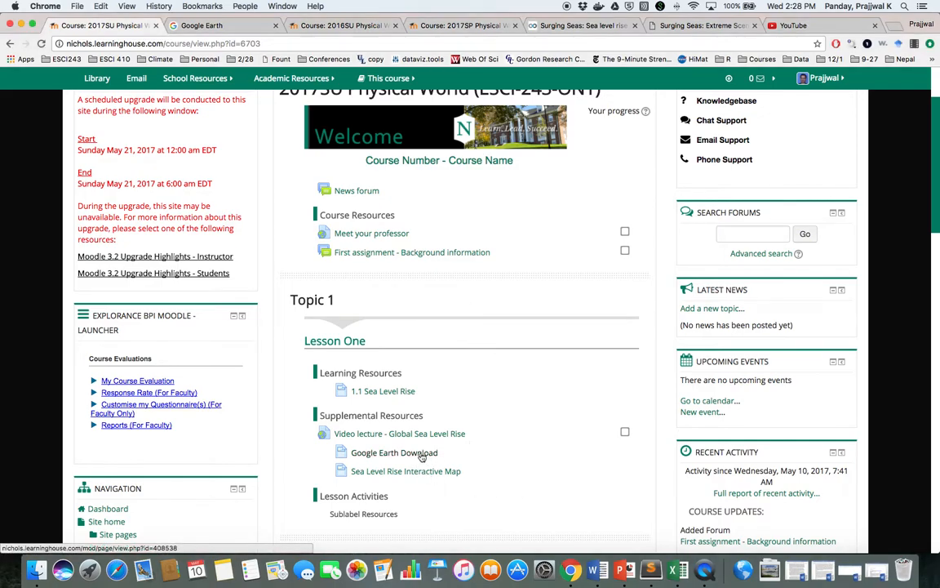
click(421, 455)
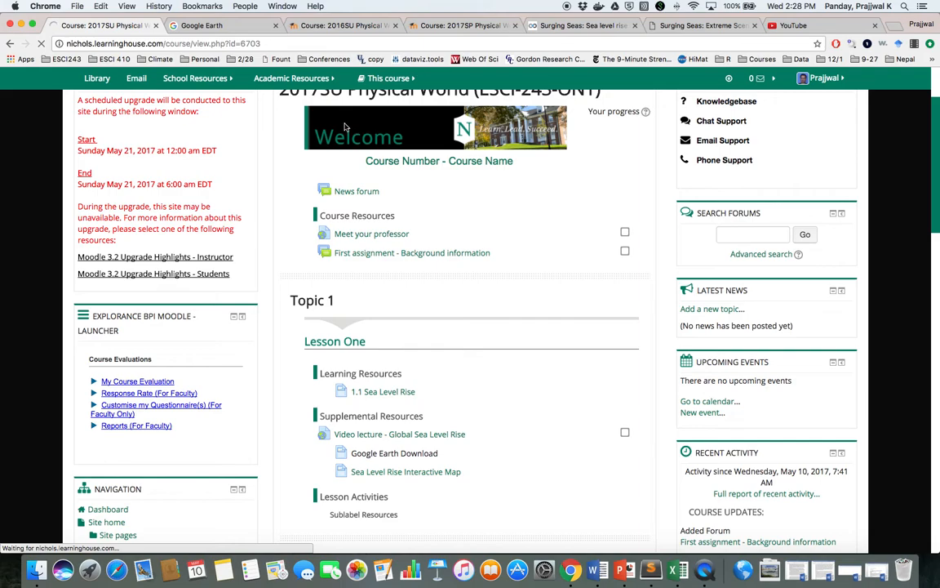
scroll(484, 292, down, 5)
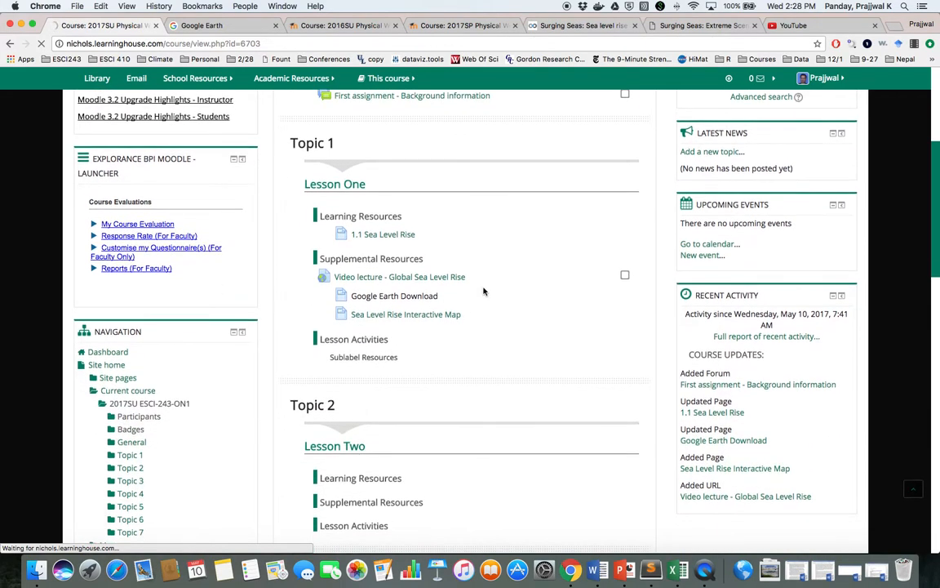
click(218, 27)
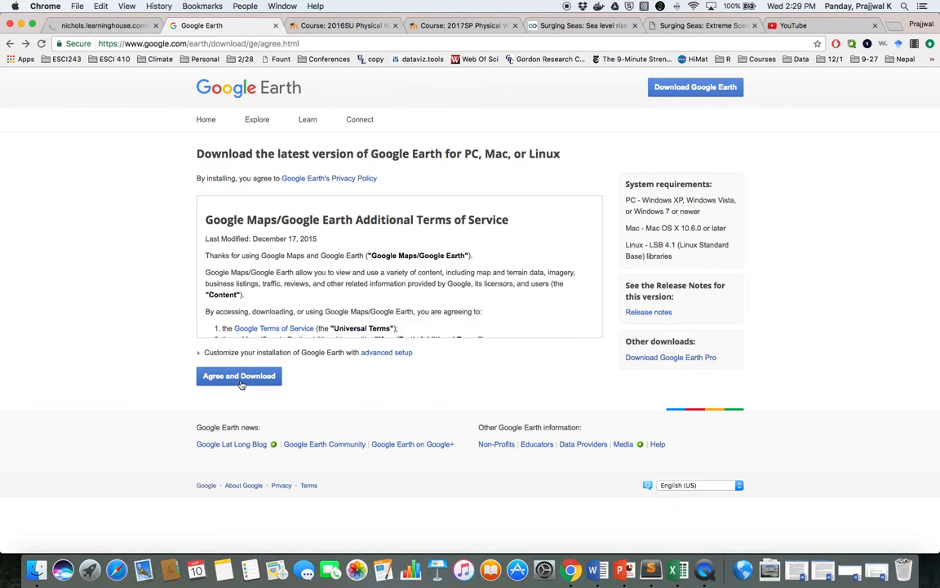
Step: Check the Downloads folder for the installer in a widened Finder window, sorted by date added with newest first, and close it
click(36, 569)
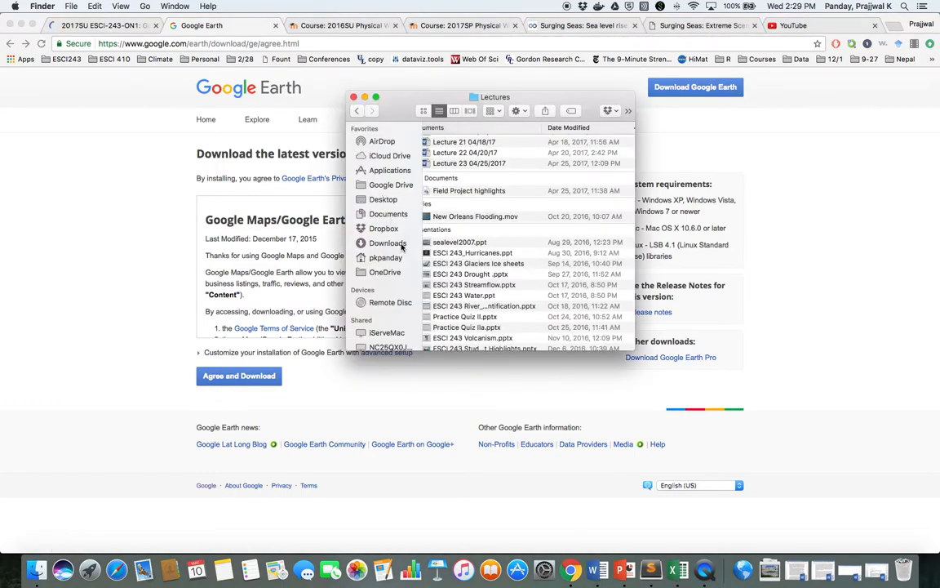
click(388, 243)
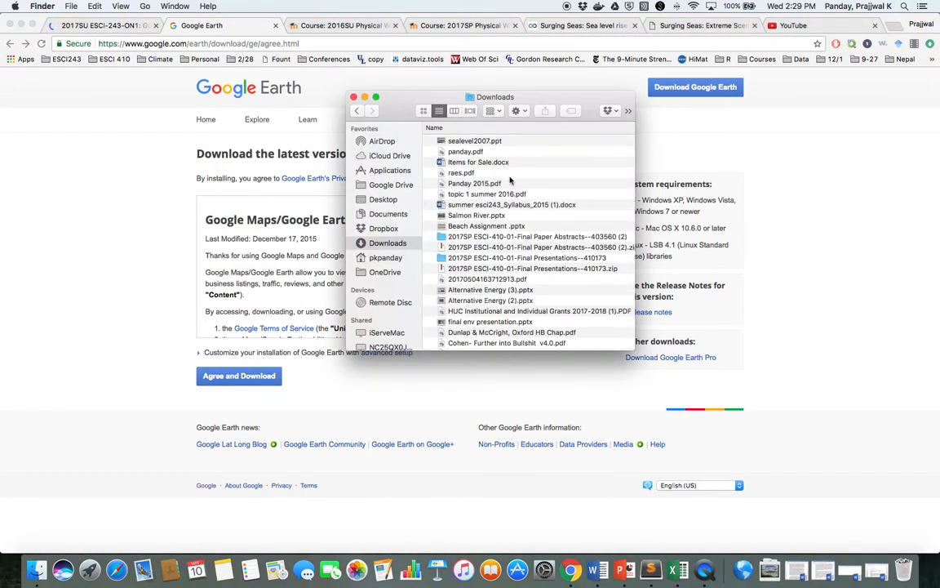
drag(636, 145, 826, 145)
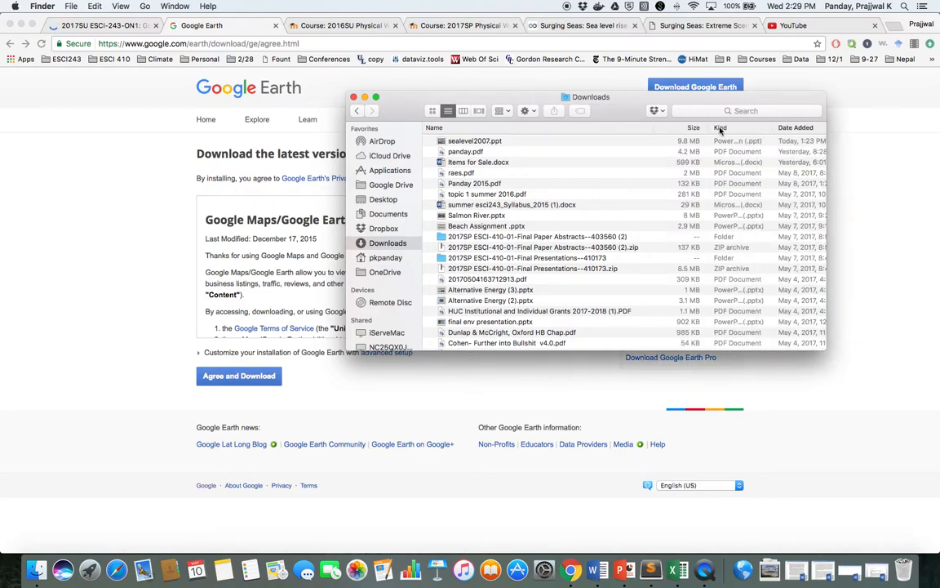
click(795, 129)
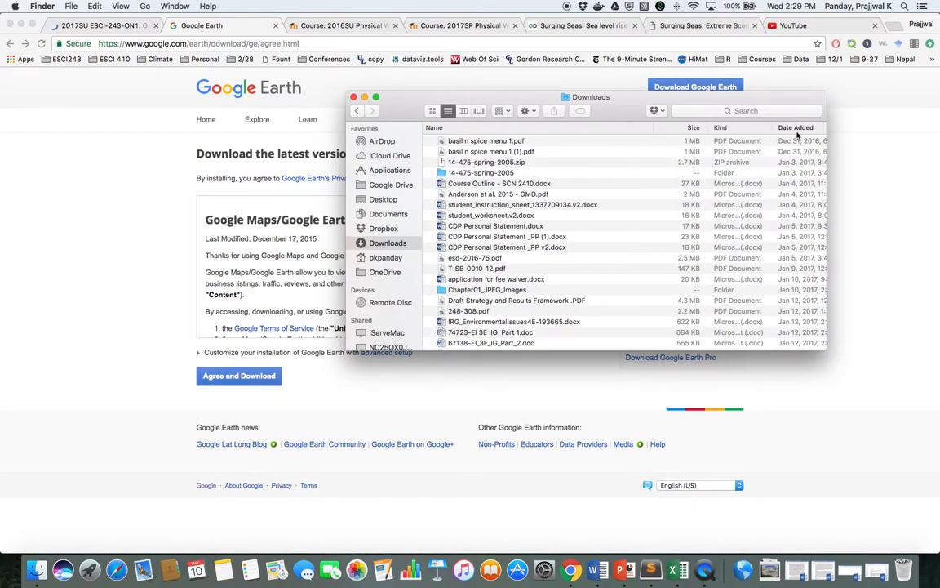
click(790, 128)
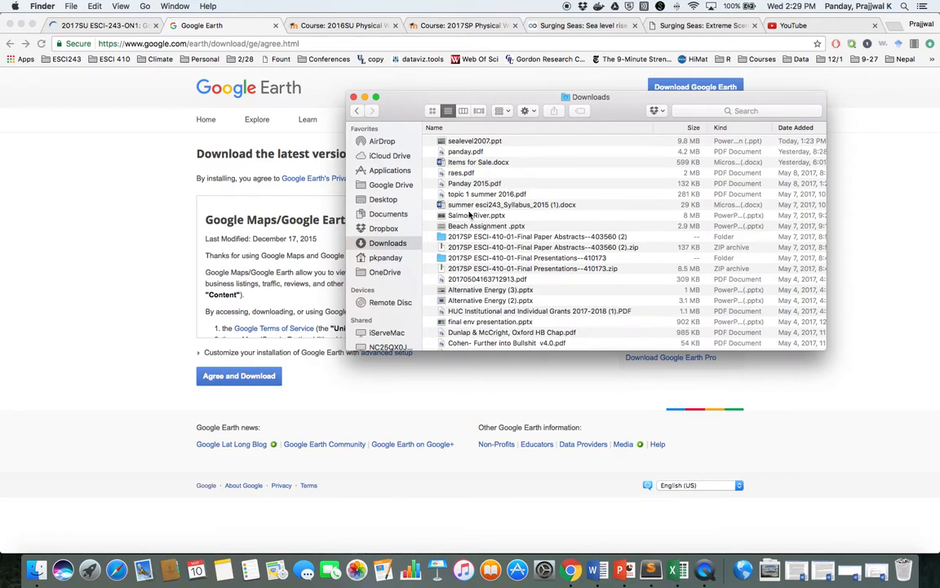
click(353, 96)
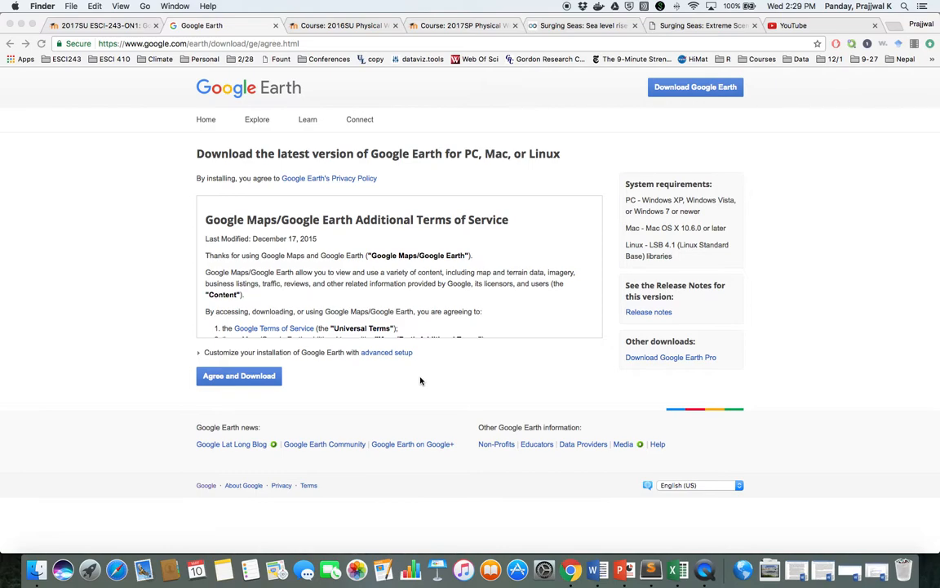
Step: Launch Google Earth Pro and dismiss the start-up tip
key(super+space)
text(goo)
key(Return)
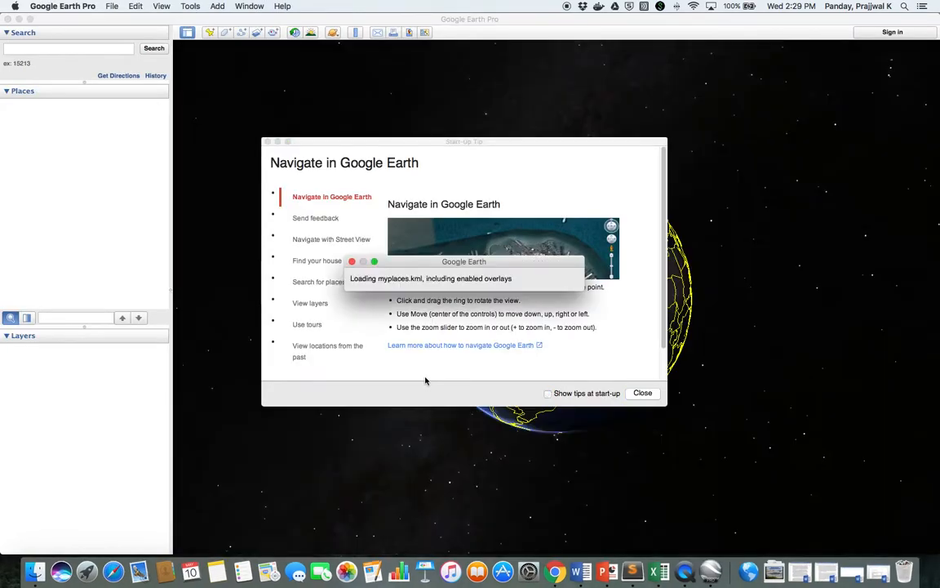
click(644, 394)
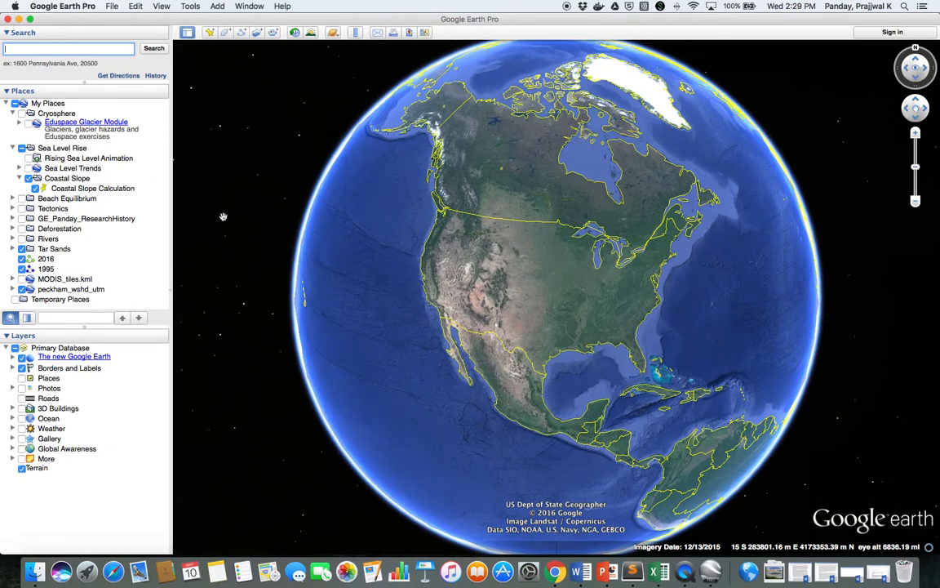
Step: Explore the east coast of North America on the globe, and search for "rhode island" to fly there
drag(524, 259, 434, 262)
mouse_move(670, 368)
mouse_down()
mouse_move(497, 319)
mouse_move(541, 319)
mouse_move(671, 381)
mouse_up()
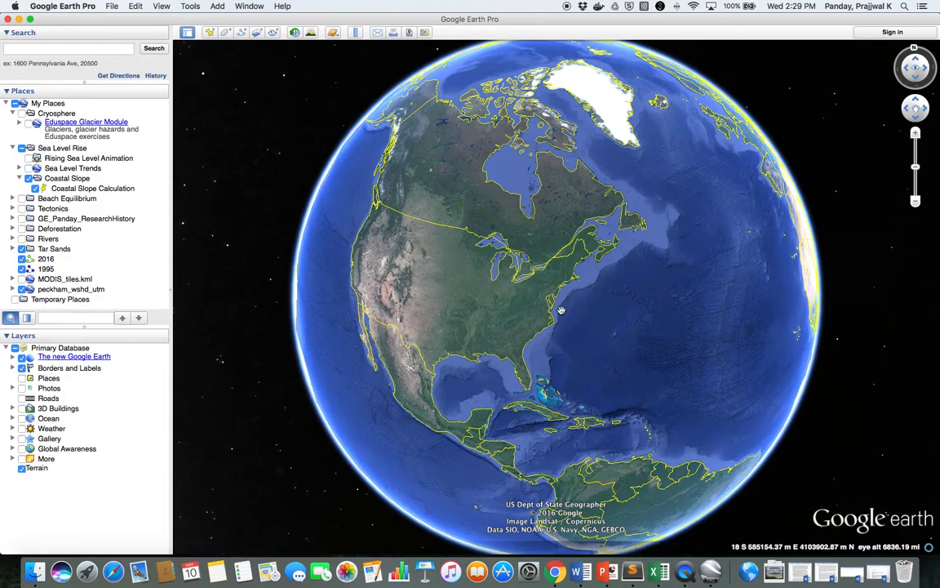
scroll(559, 302, up, 5)
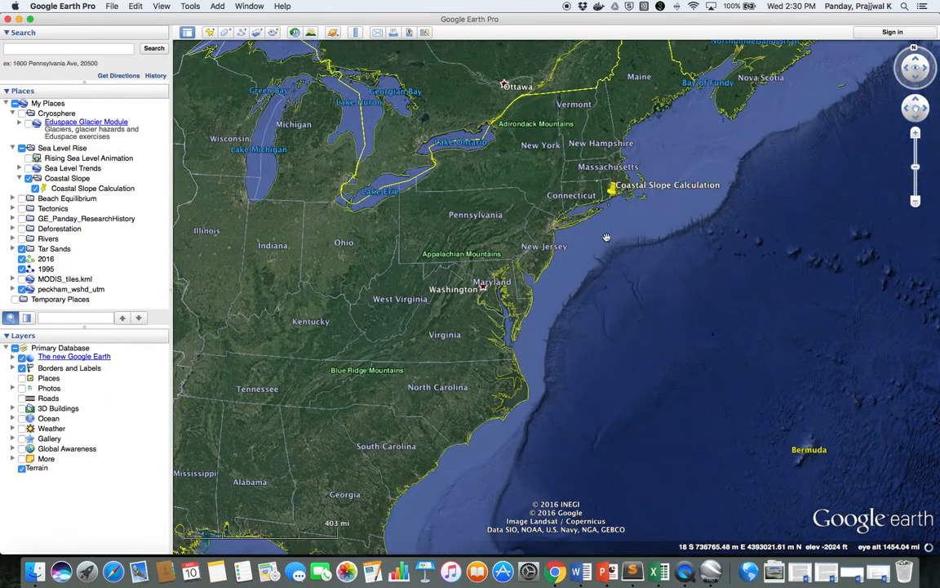
drag(606, 237, 584, 365)
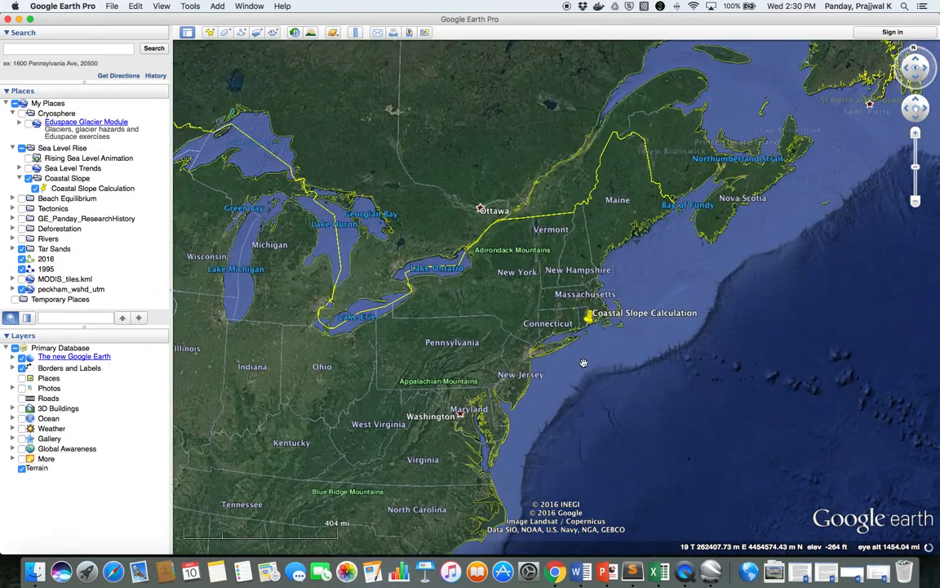
scroll(580, 353, down, 5)
scroll(580, 353, up, 4)
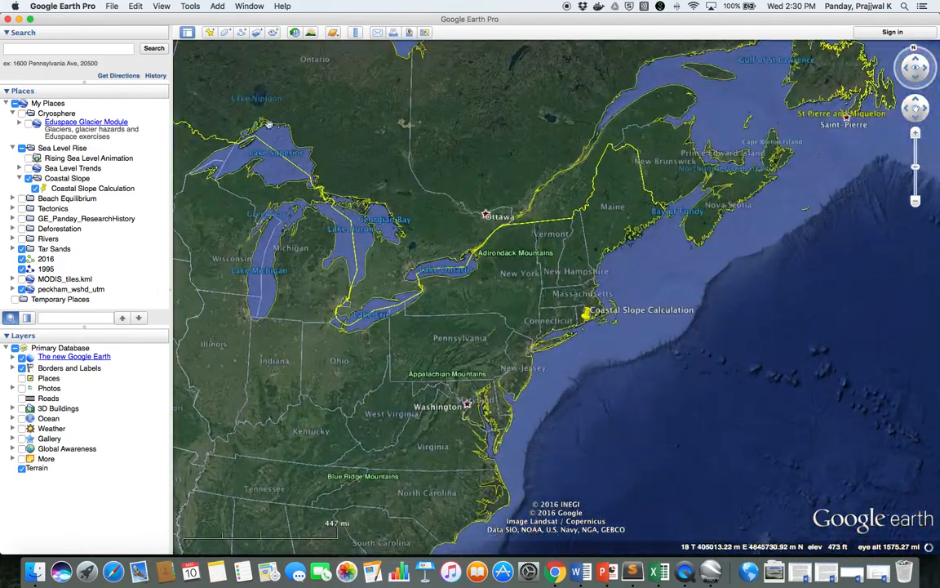
click(42, 48)
text(rhode island)
key(Return)
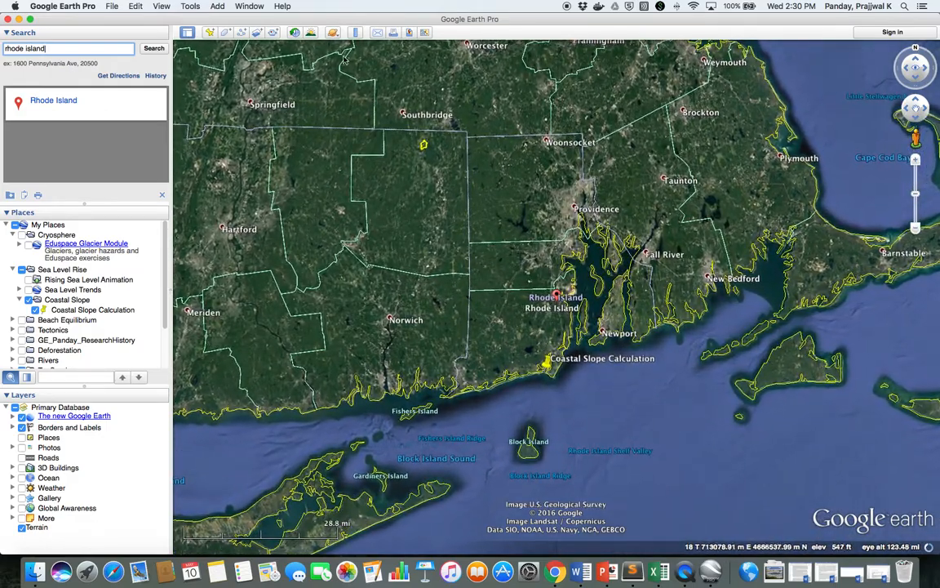
Step: Measure a straight line in kilometers from the large pond west of South Kingstown south to the coast, and close the ruler
click(355, 33)
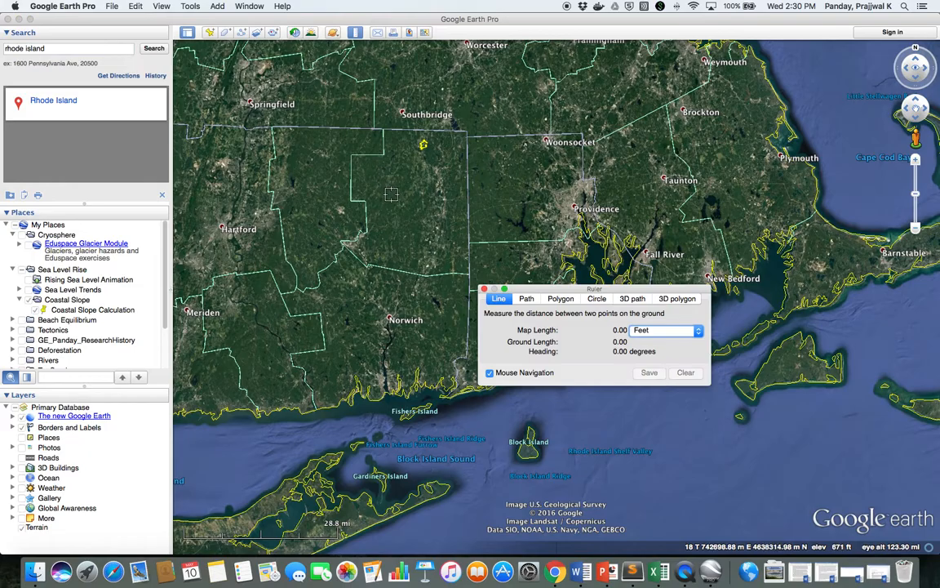
drag(557, 288, 773, 285)
scroll(555, 375, up, 5)
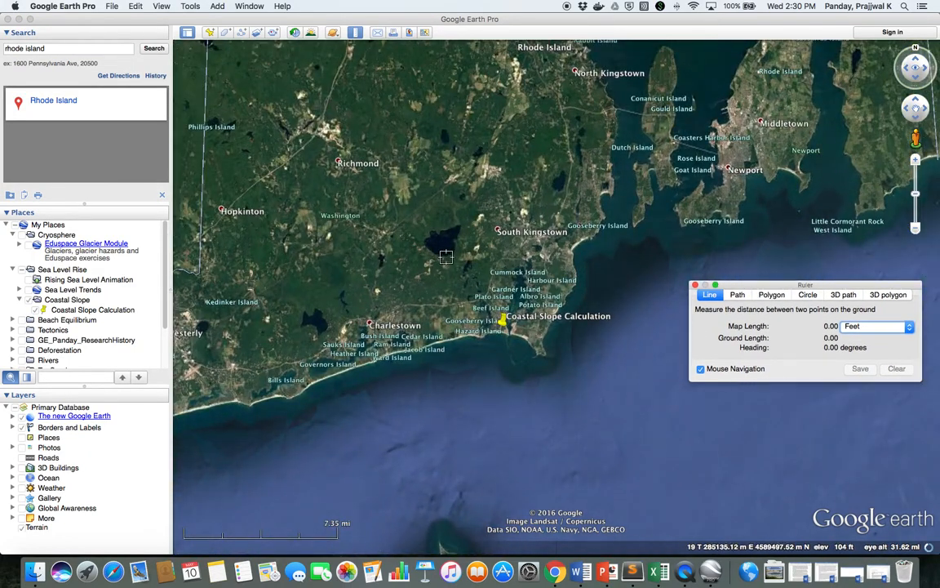
click(446, 257)
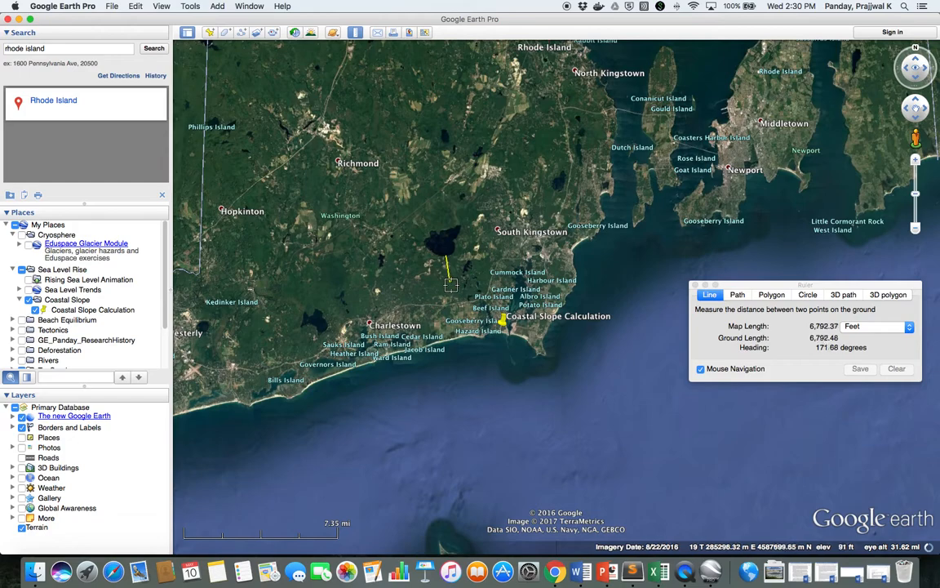
click(463, 336)
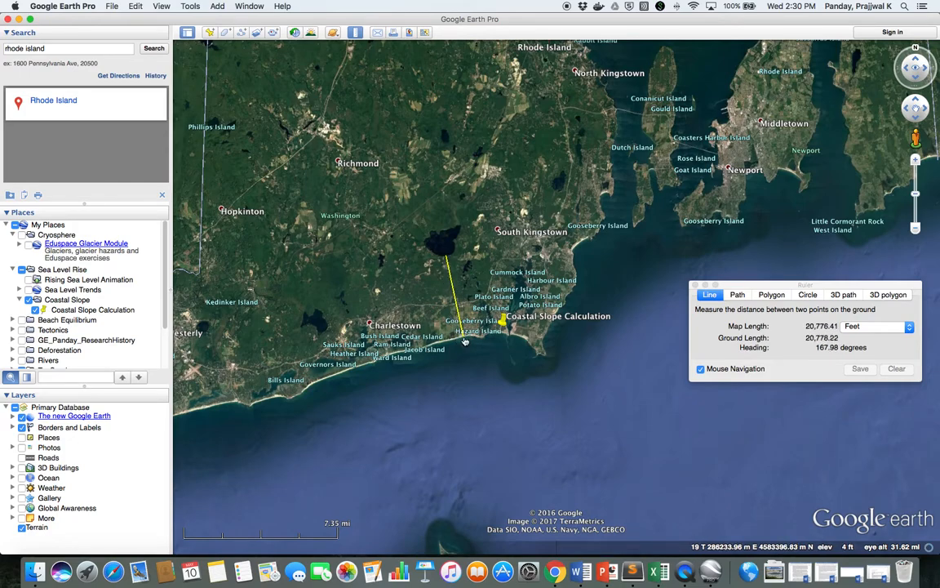
click(864, 327)
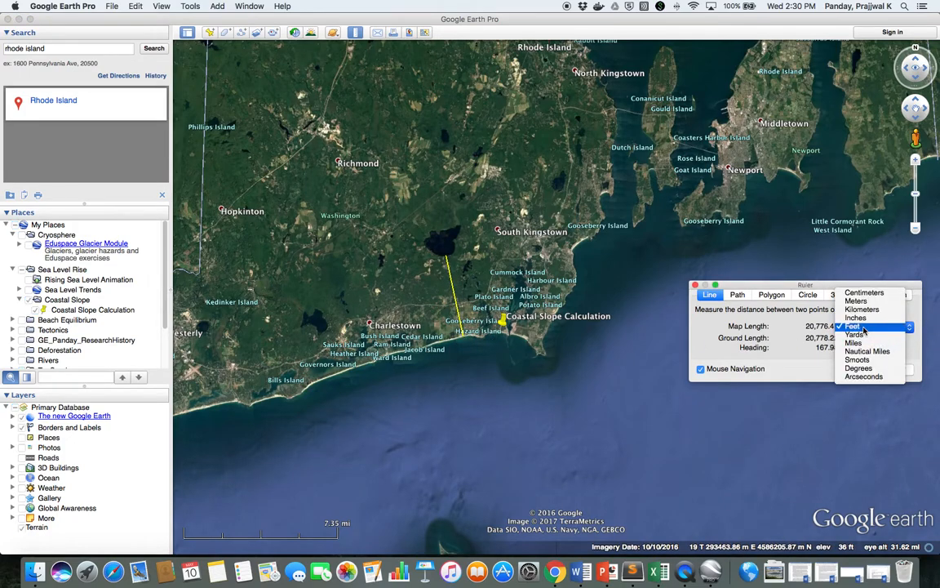
click(862, 309)
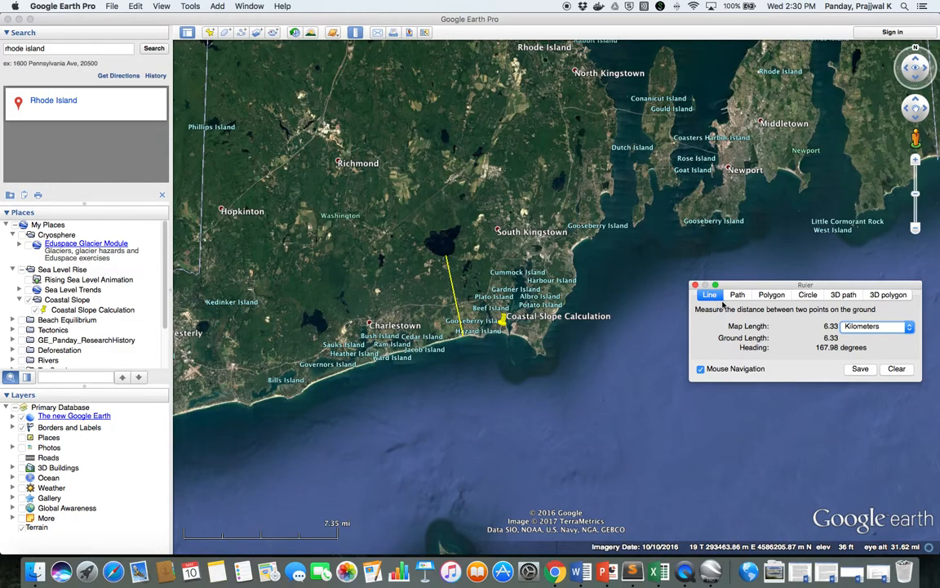
click(695, 286)
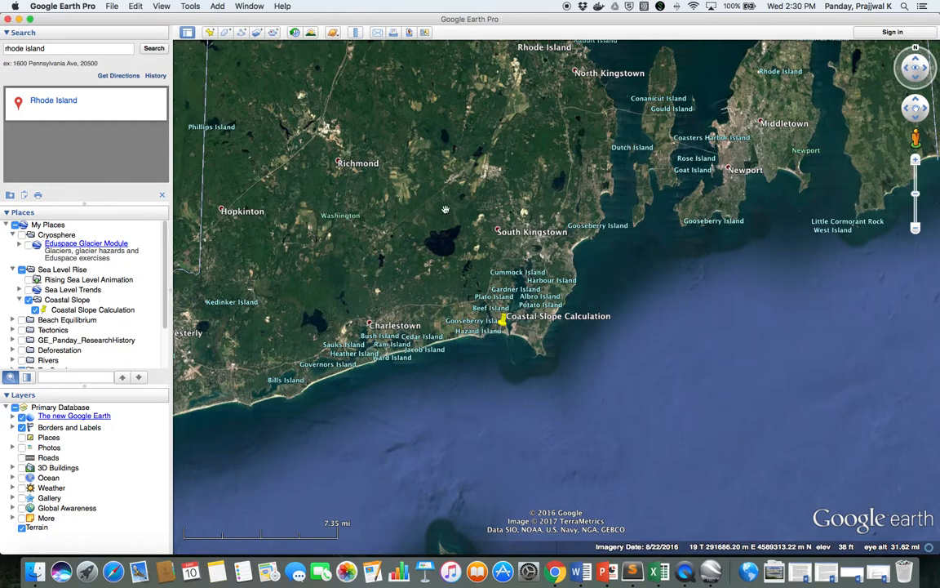
Step: Try adding a placemark named "Place of Interest" on the purple-roofed building among the fields north of Matunuck
scroll(438, 208, up, 3)
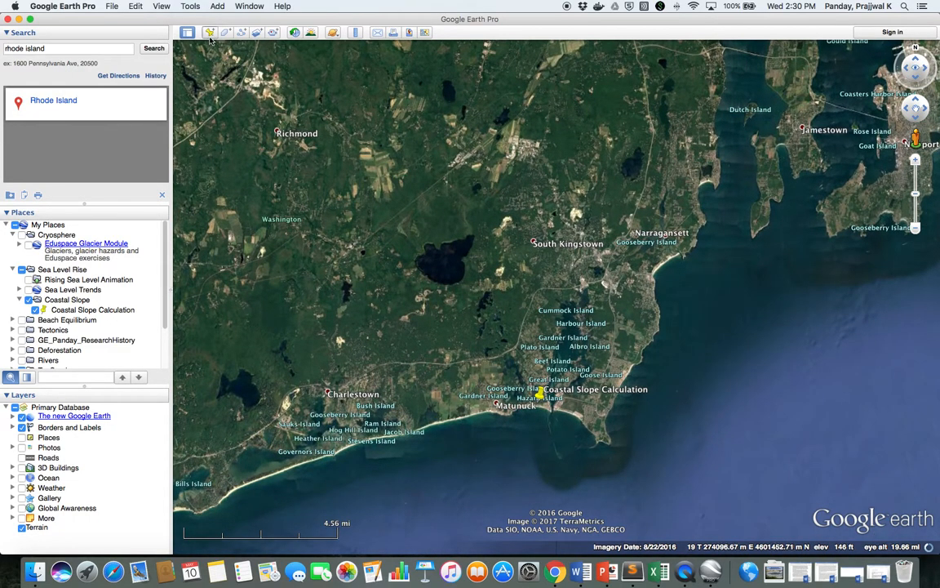
scroll(496, 340, up, 5)
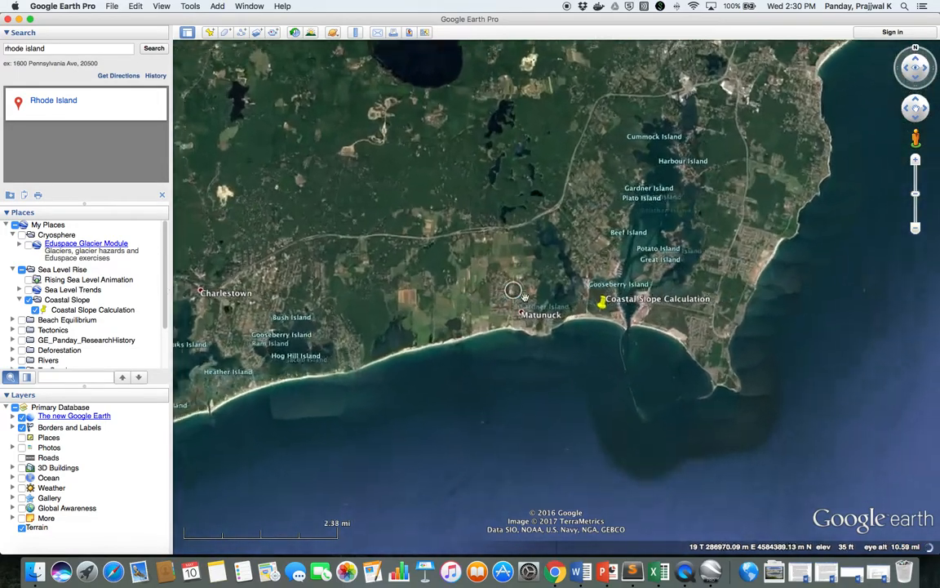
scroll(530, 264, up, 5)
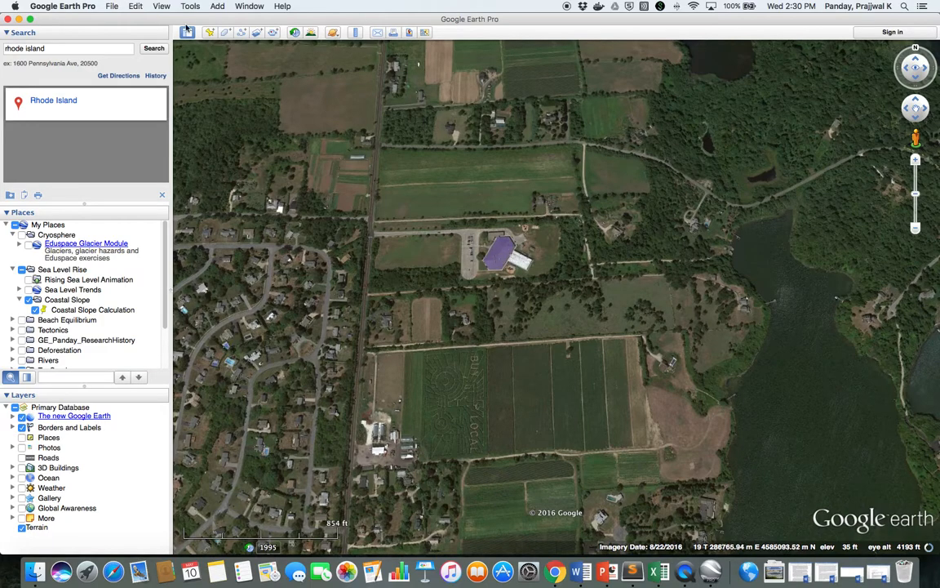
click(210, 33)
drag(559, 298, 501, 256)
drag(189, 188, 61, 181)
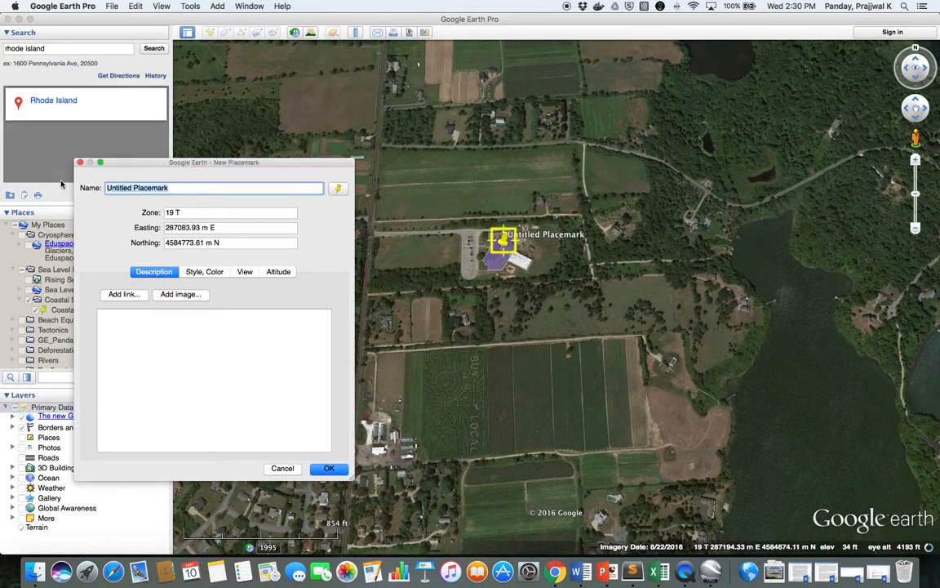
text(Place of Int)
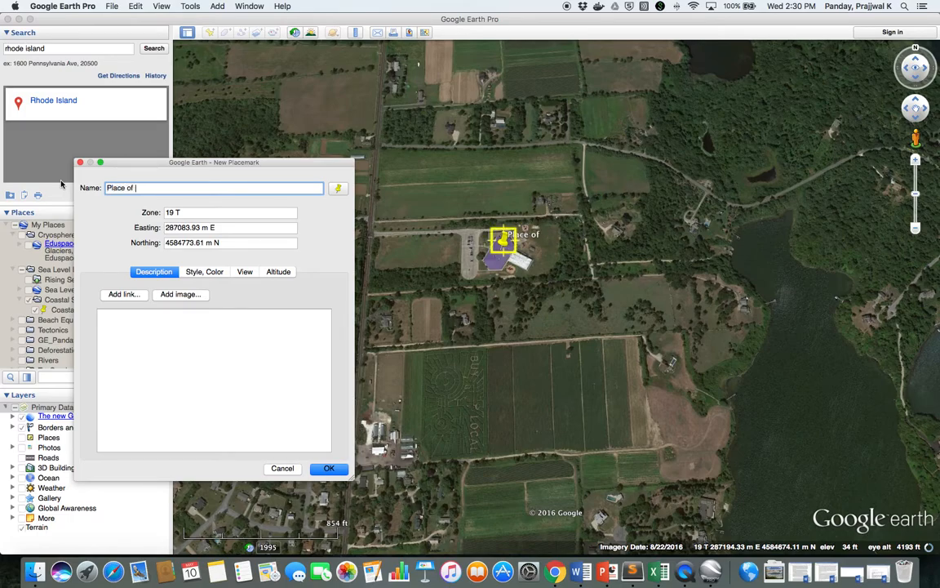
text(erest)
click(284, 470)
Step: Fly to the saved Coastal Slope Calculation placemark and view the beach around it up close
scroll(543, 335, down, 5)
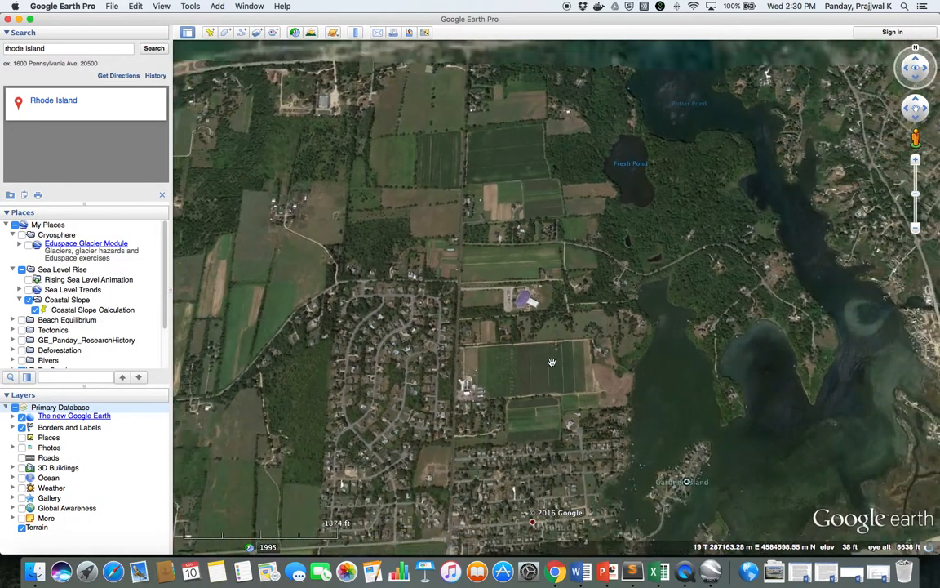
drag(562, 378, 532, 260)
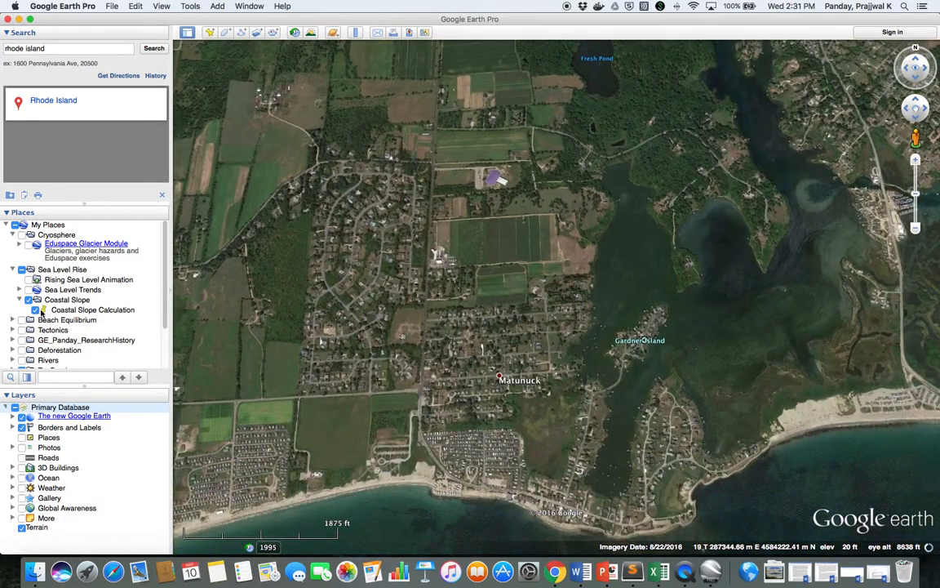
double_click(75, 310)
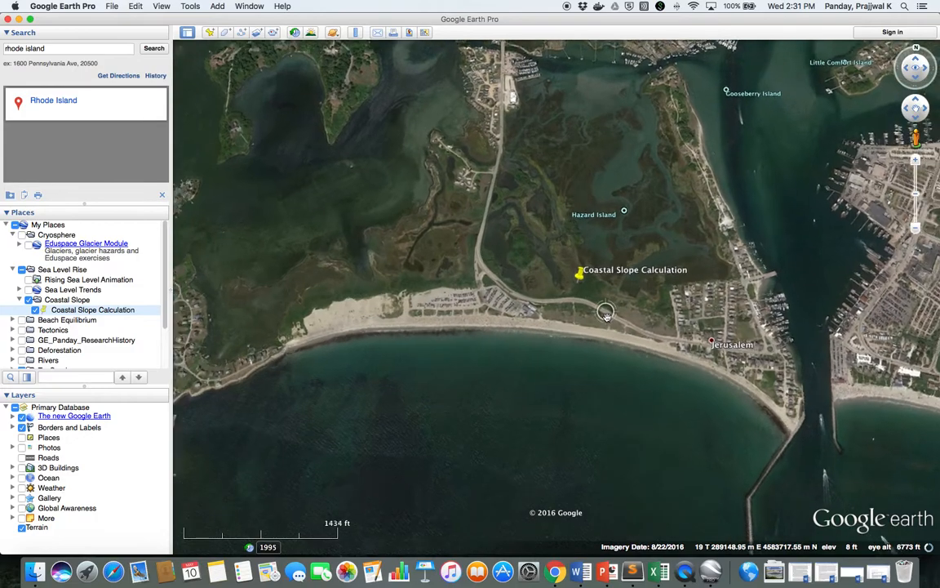
scroll(602, 315, down, 1)
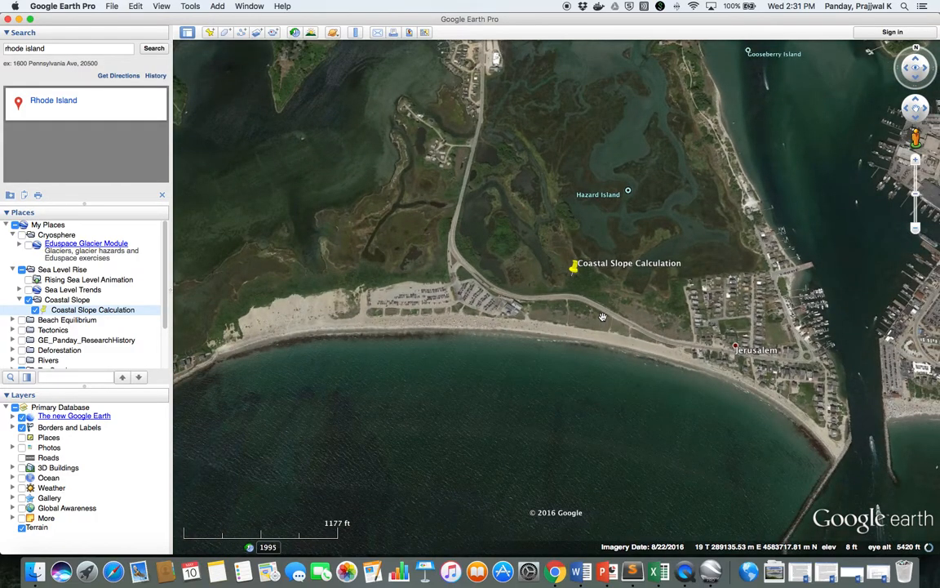
scroll(602, 315, up, 3)
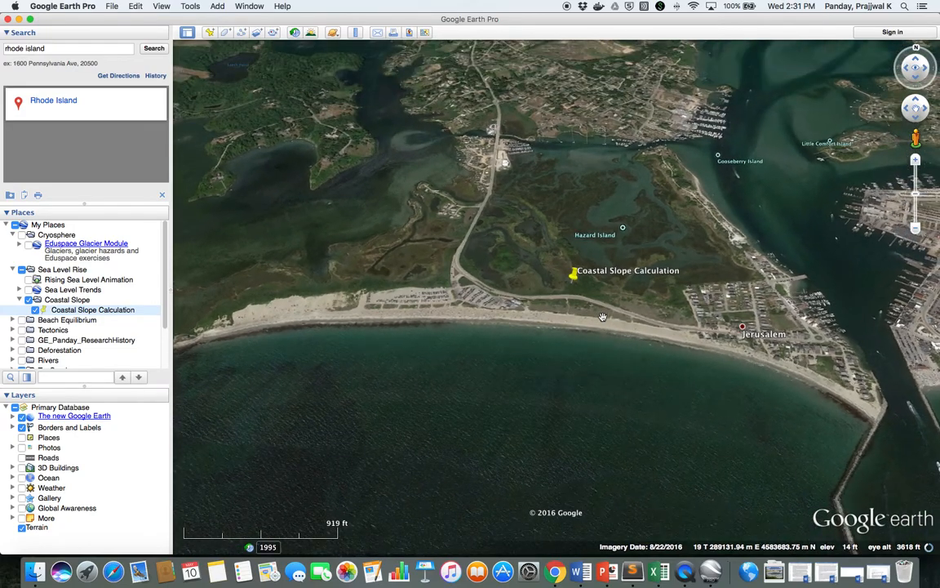
Step: Set the units of measurement for the 3D view to Feet, Miles in the preferences
scroll(602, 315, down, 3)
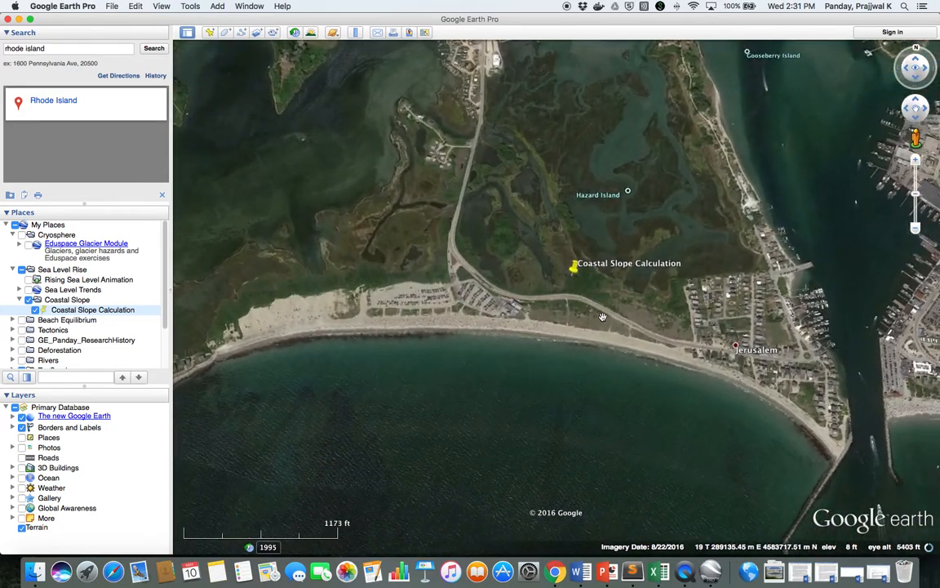
scroll(583, 311, up, 2)
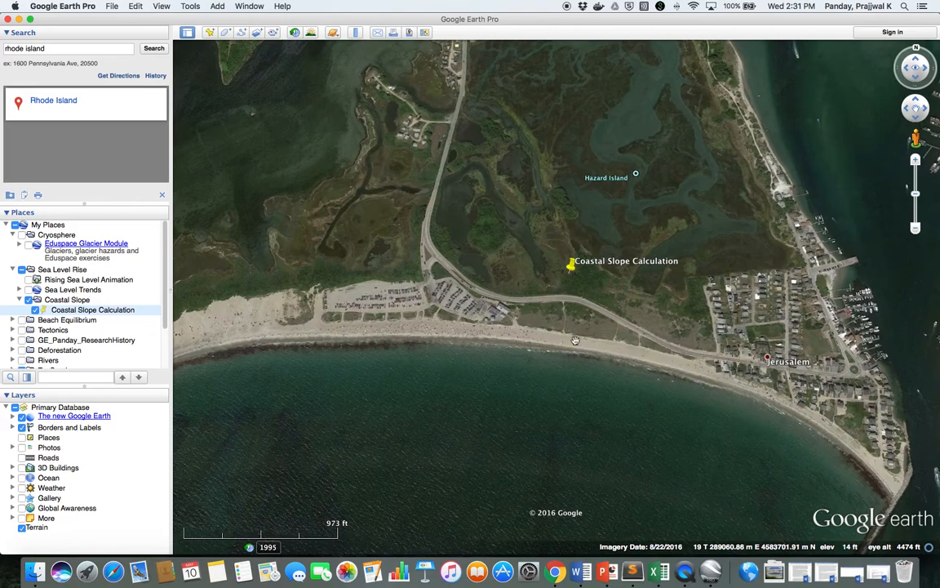
click(62, 7)
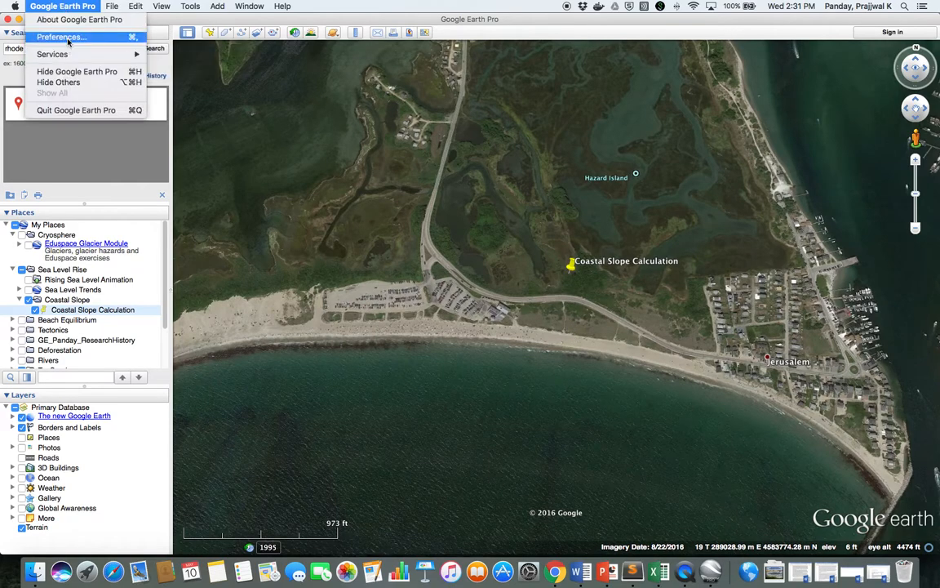
click(66, 37)
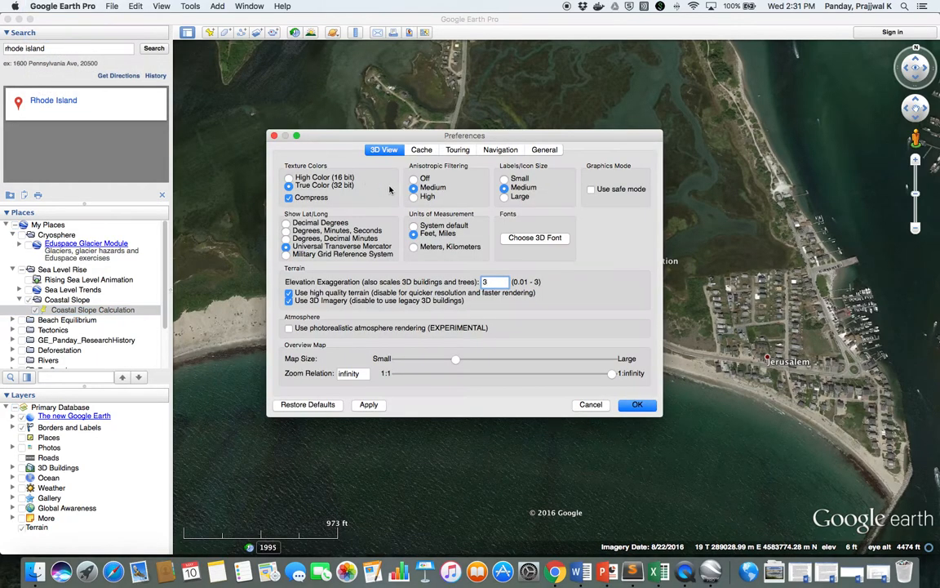
click(415, 247)
click(414, 234)
click(638, 404)
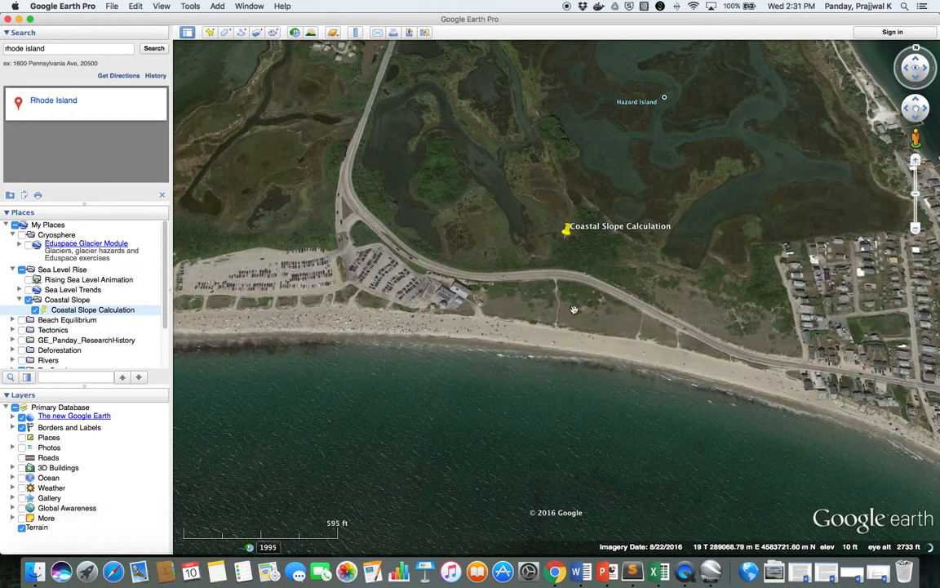
Step: Switch to PowerPoint to review the Calculating Coastal Slope slide, and return to Google Earth
scroll(600, 426, up, 2)
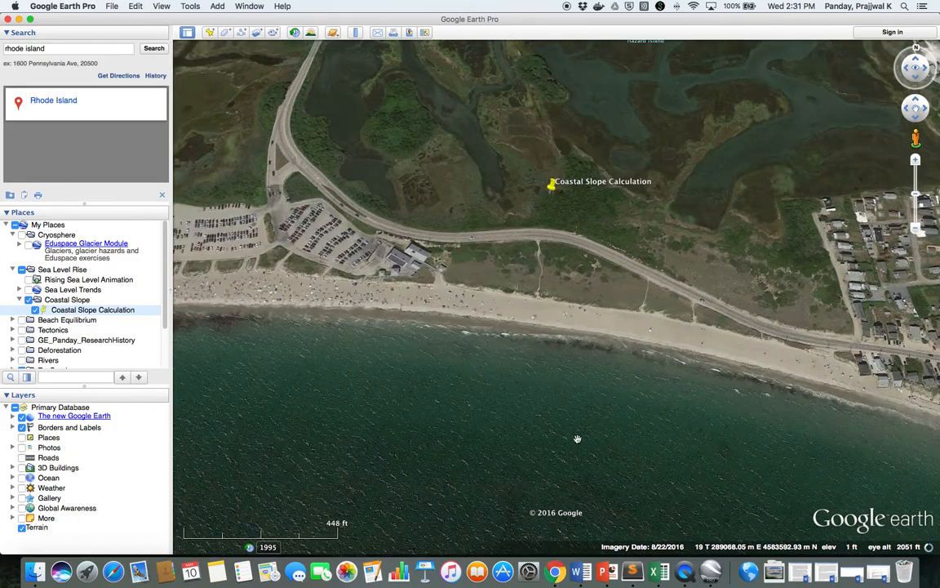
click(611, 579)
click(49, 278)
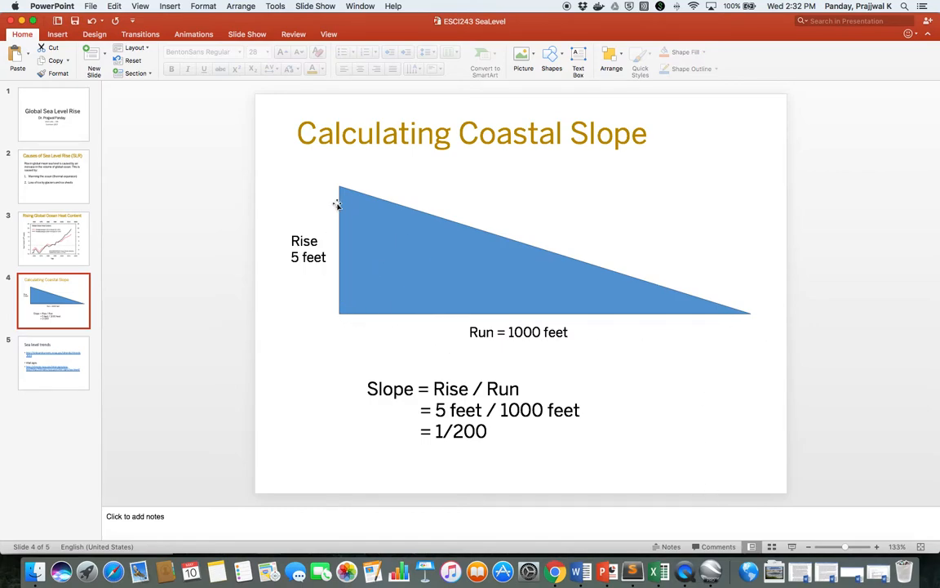
key(super+Tab)
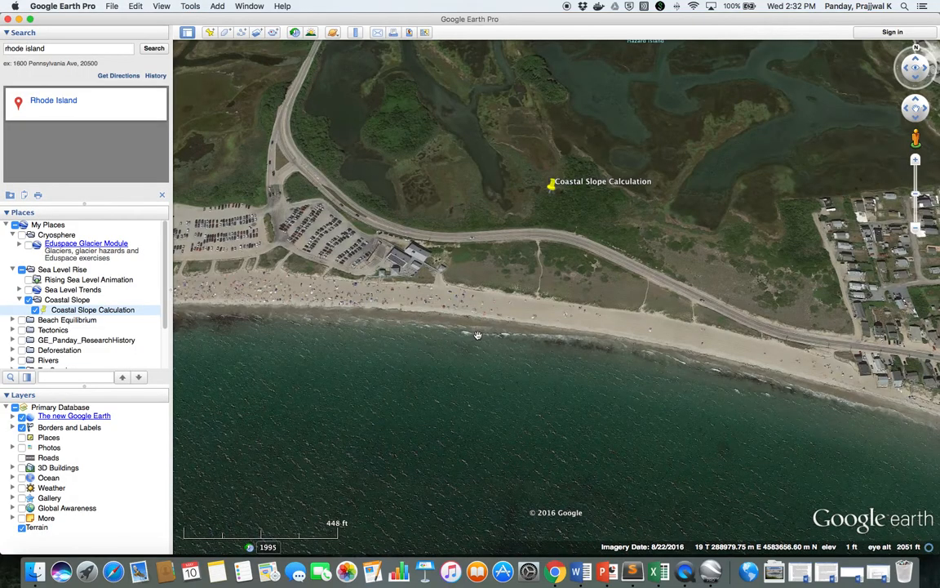
Step: Measure a path in feet from the ocean off the beach north to the Coastal Slope Calculation placemark
click(355, 31)
drag(457, 233, 320, 187)
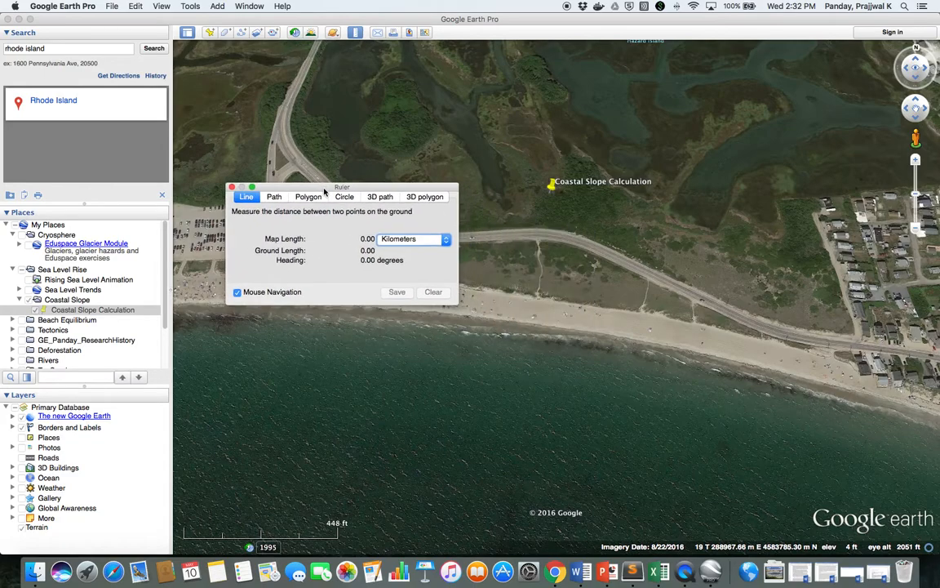
click(273, 197)
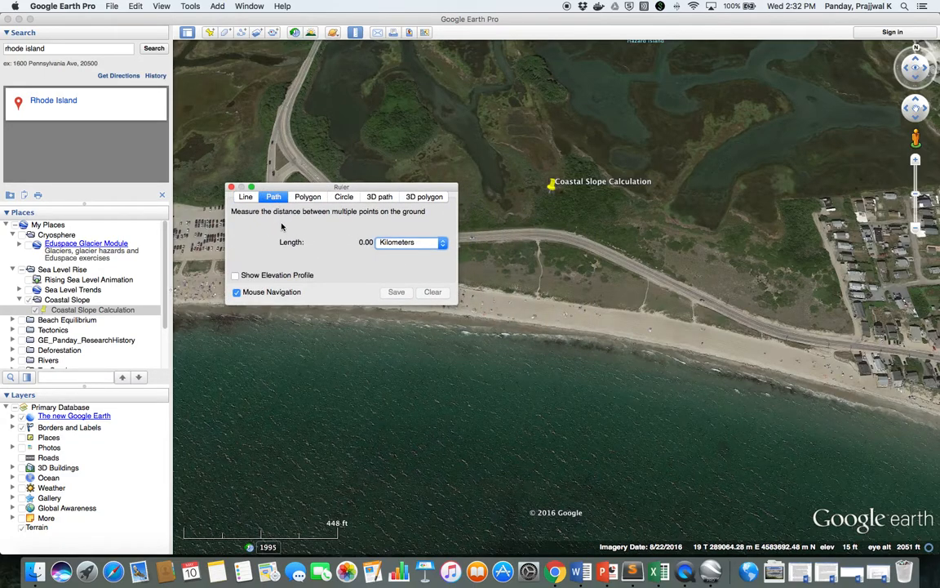
click(423, 243)
click(404, 260)
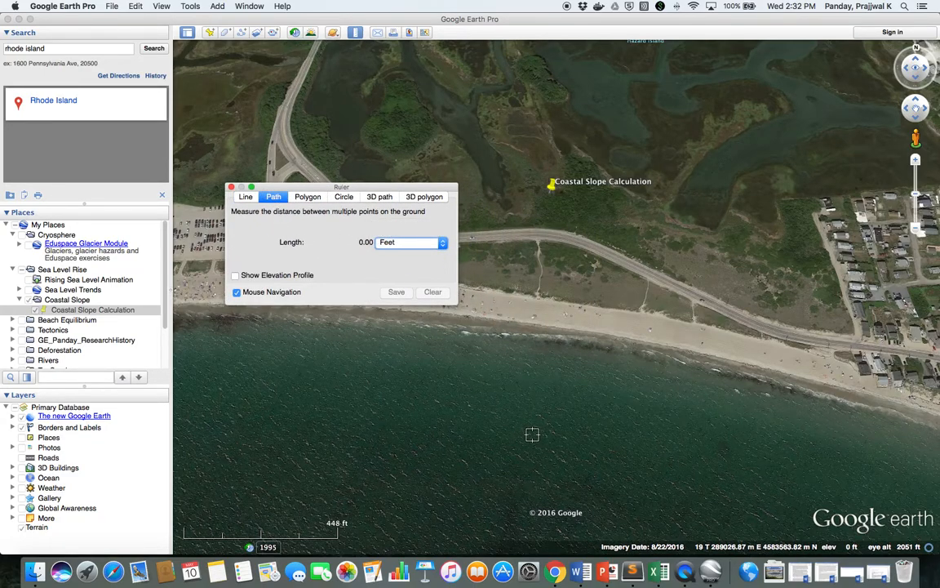
click(561, 502)
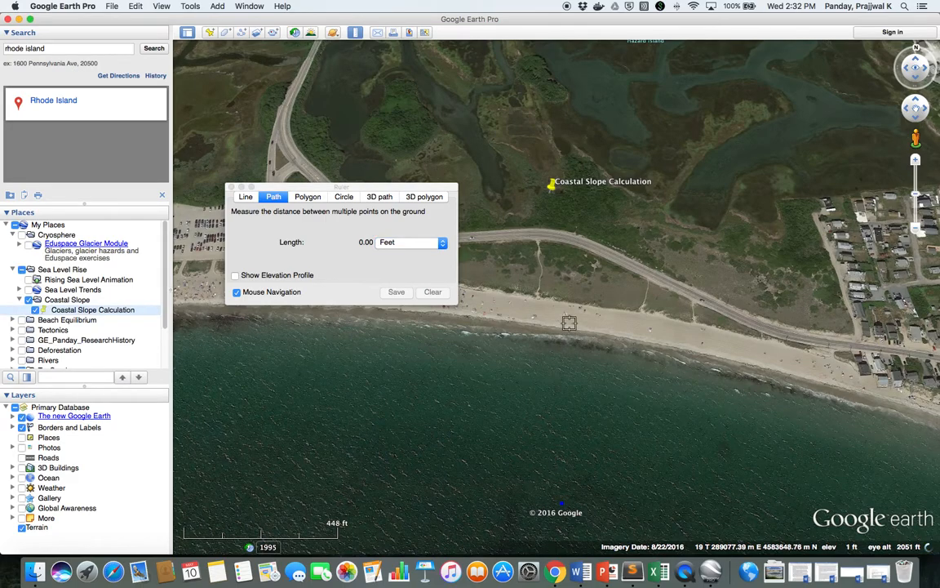
click(571, 189)
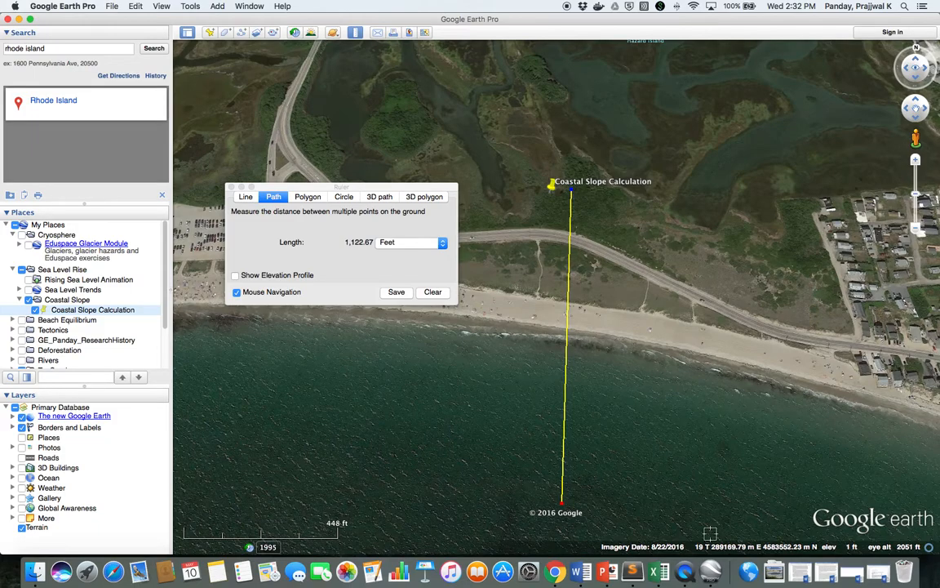
Step: Switch to PowerPoint and change the run in the slope formula on the Calculating Coastal Slope slide to 1100 feet
click(606, 573)
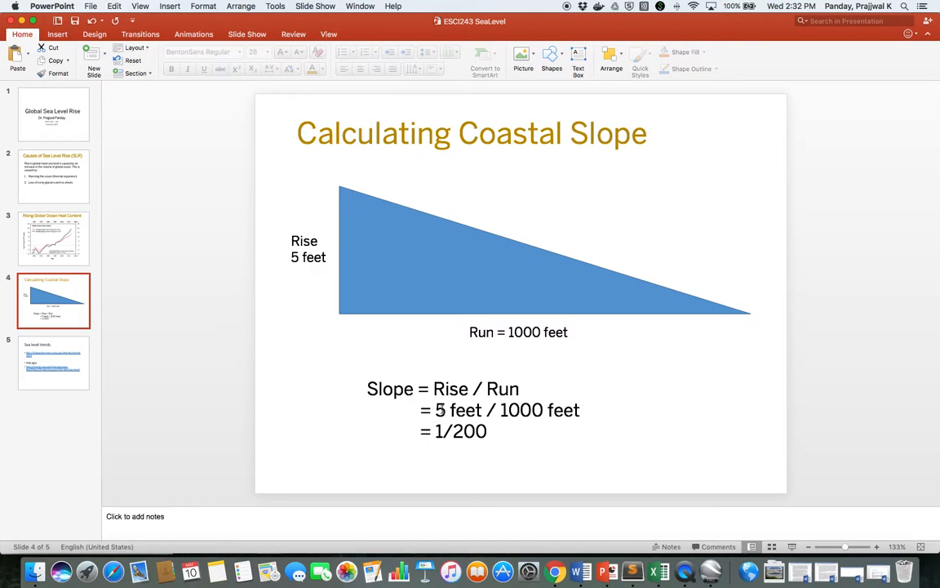
drag(509, 410, 518, 414)
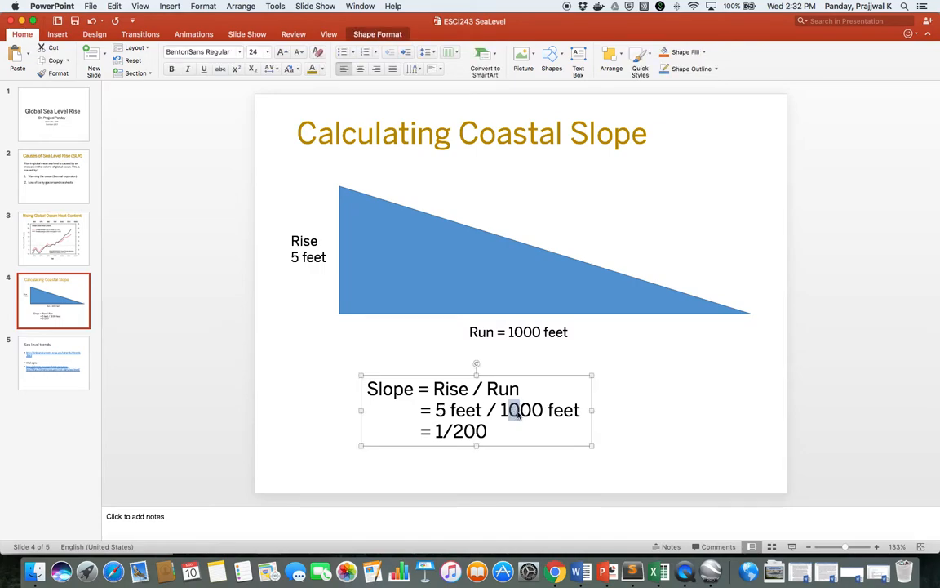
text(1)
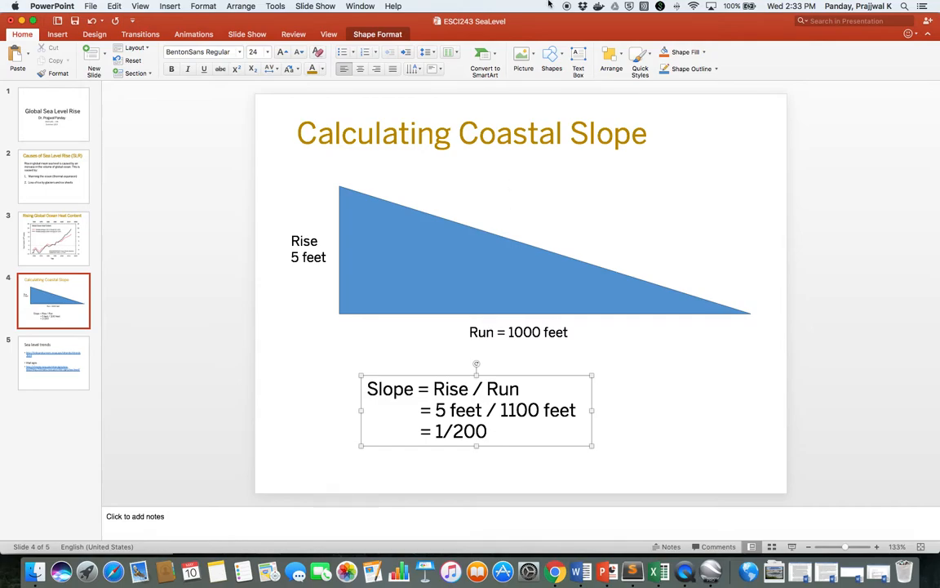
Step: Return to Google Earth and close the ruler, discarding the measured path
key(super+Tab)
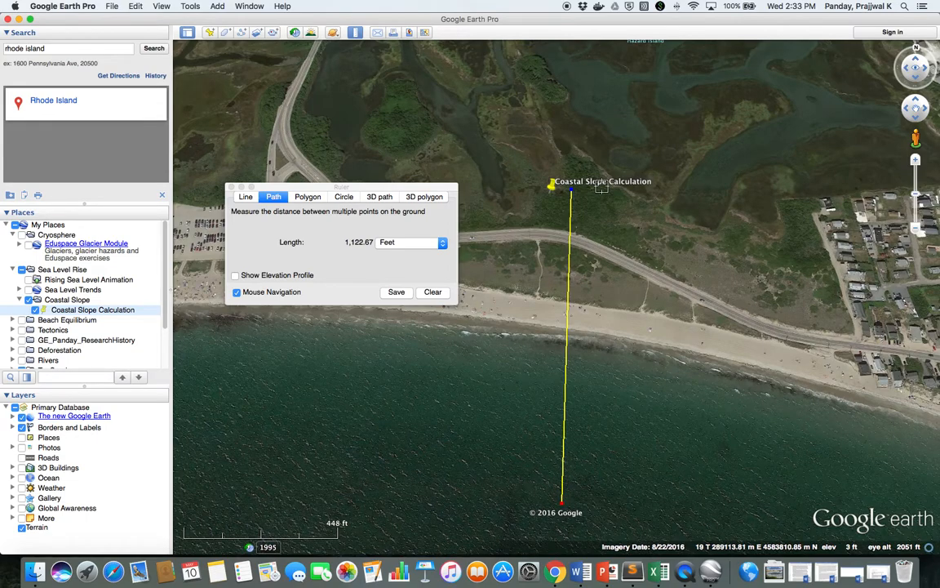
scroll(593, 237, down, 3)
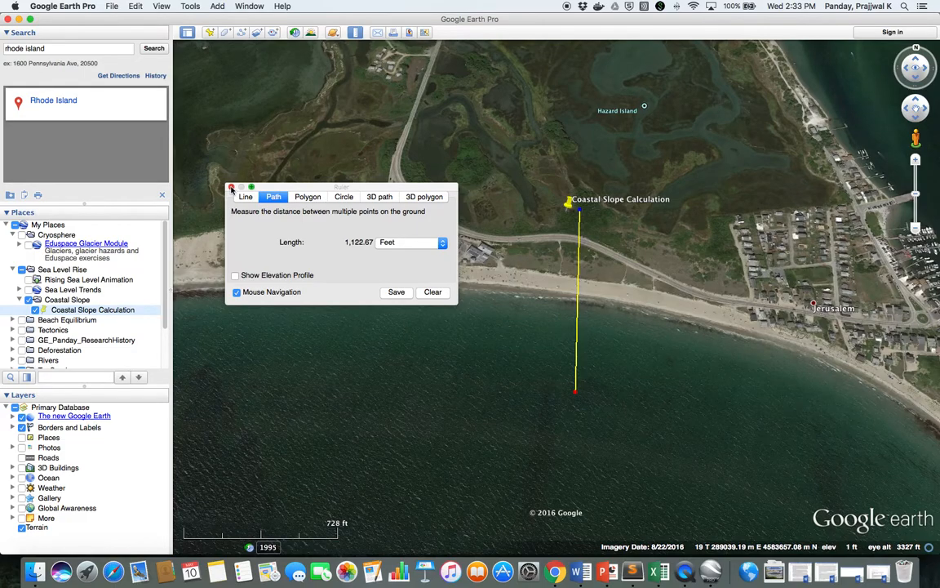
click(231, 188)
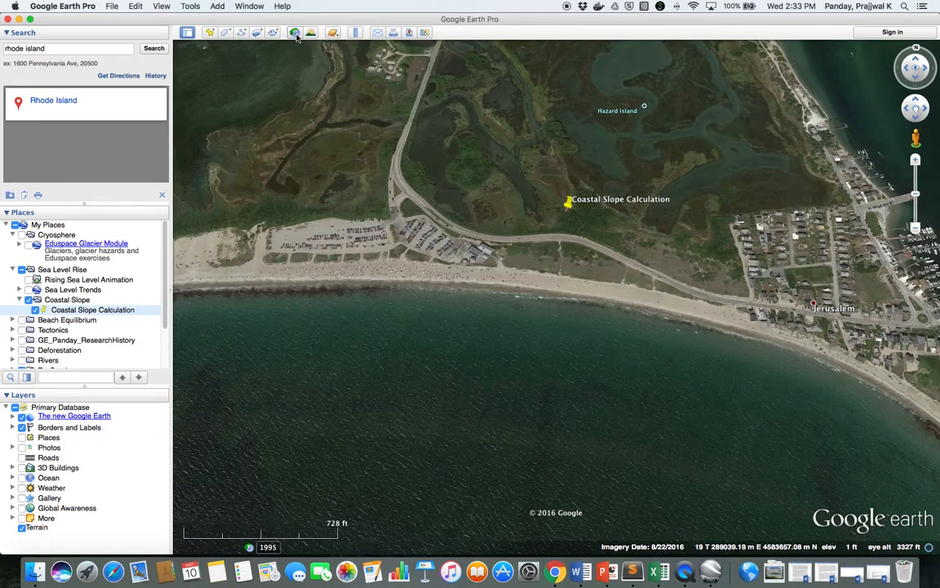
Step: Turn on historical imagery and view the coast around the placemark as of 3/1995
click(296, 36)
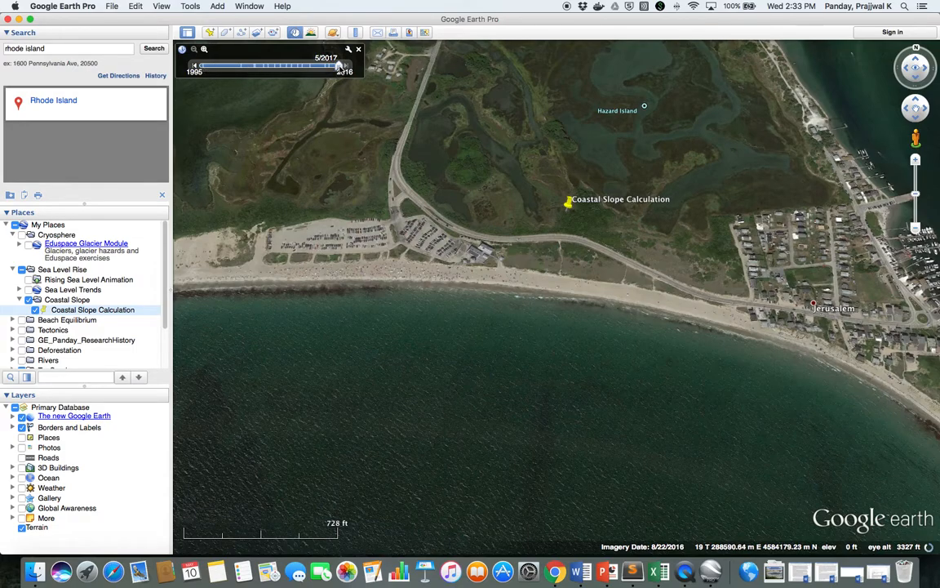
drag(340, 69, 202, 66)
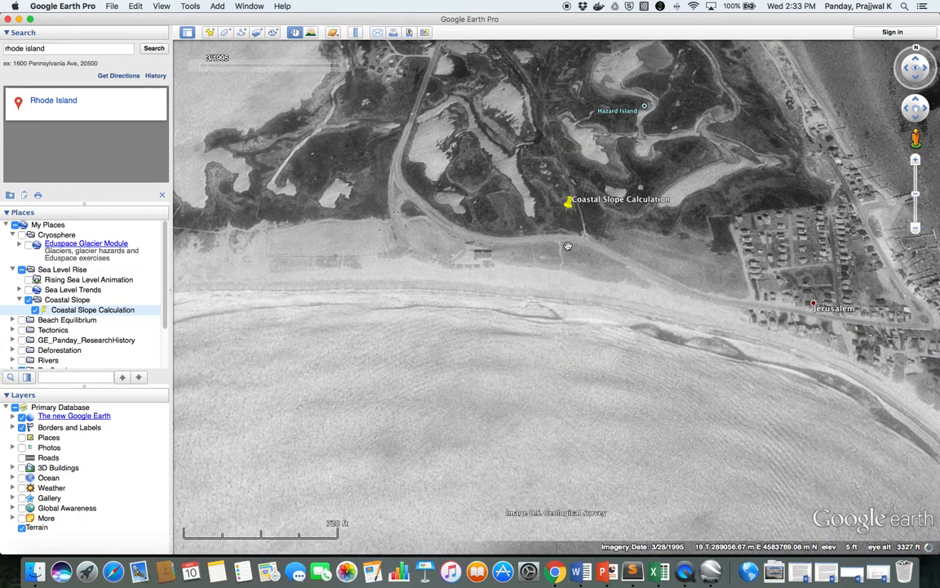
drag(568, 244, 562, 289)
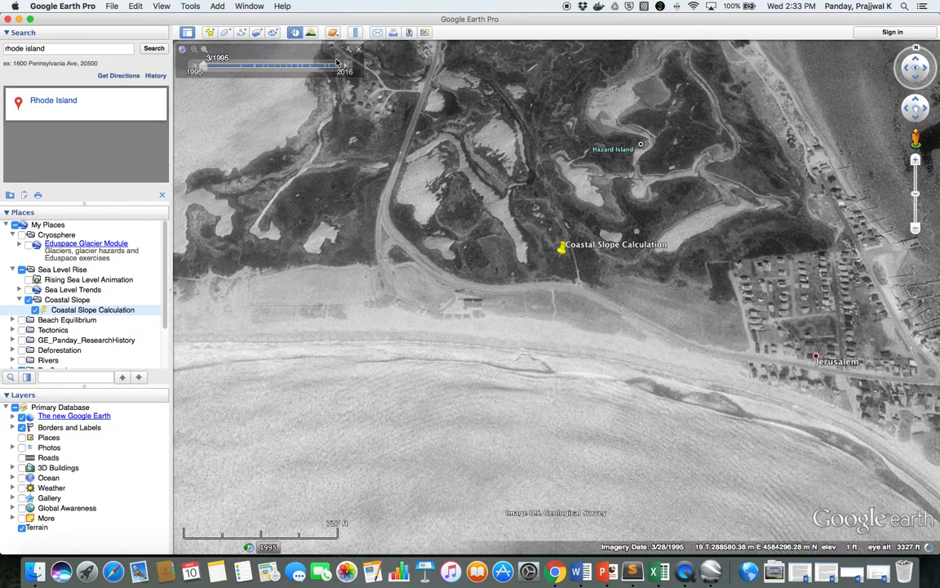
Step: Advance the historical imagery through 4/2001, 4/2003 and 7/2003 to 4/2010, examining the beach near the Coastal Slope Calculation placemark
click(348, 66)
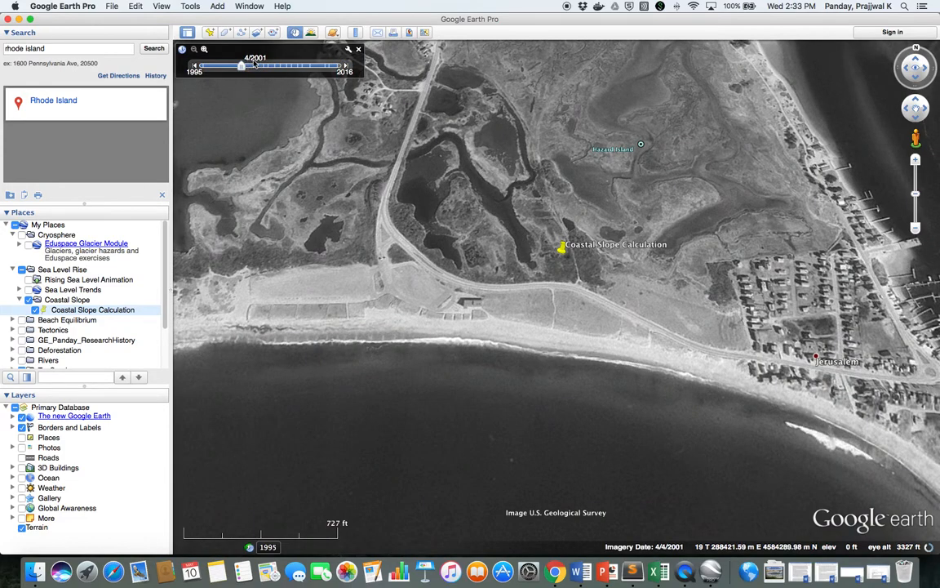
click(346, 67)
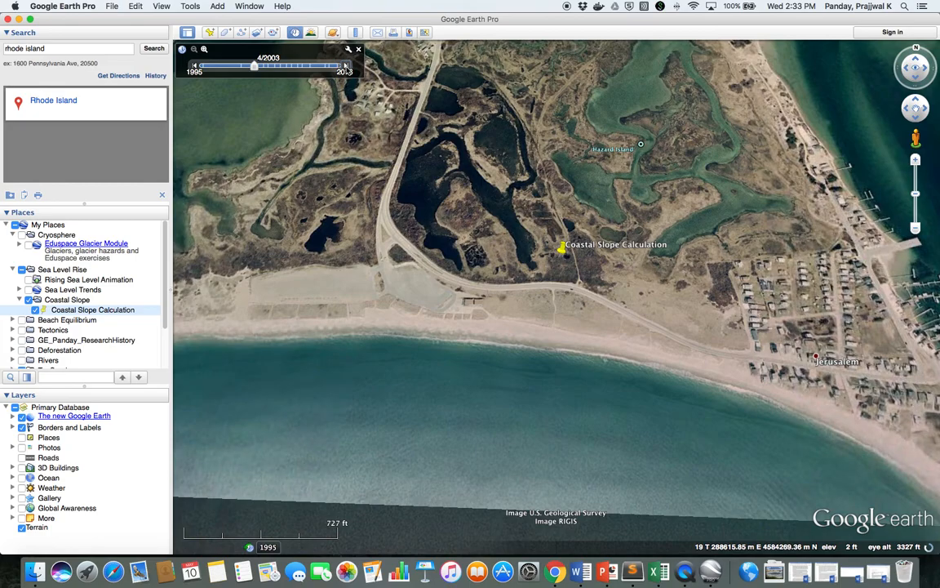
scroll(486, 335, up, 3)
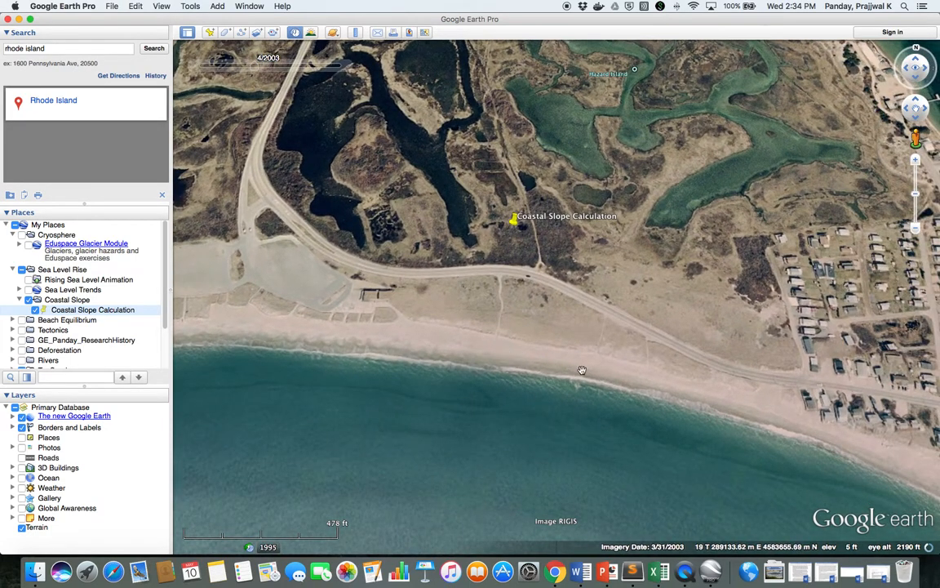
click(347, 67)
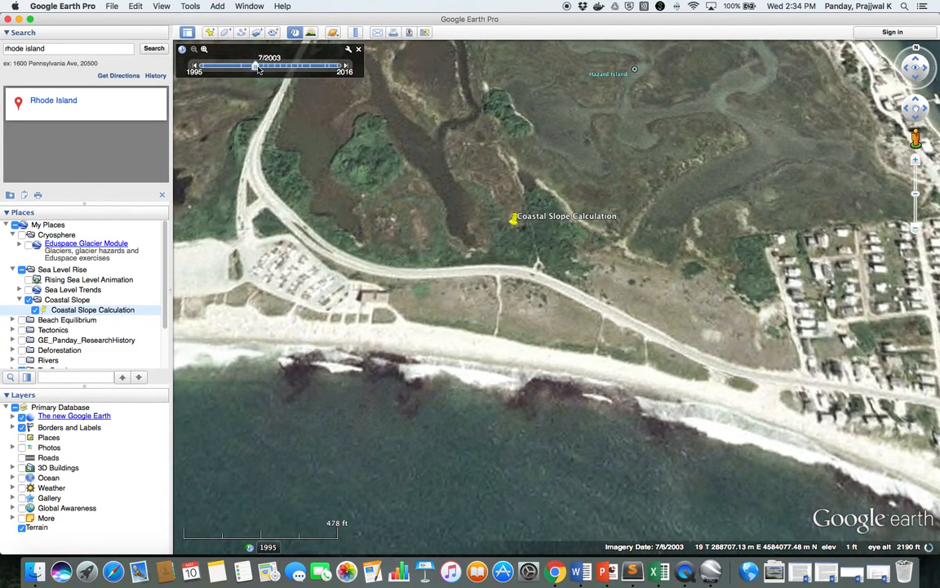
drag(256, 67, 298, 67)
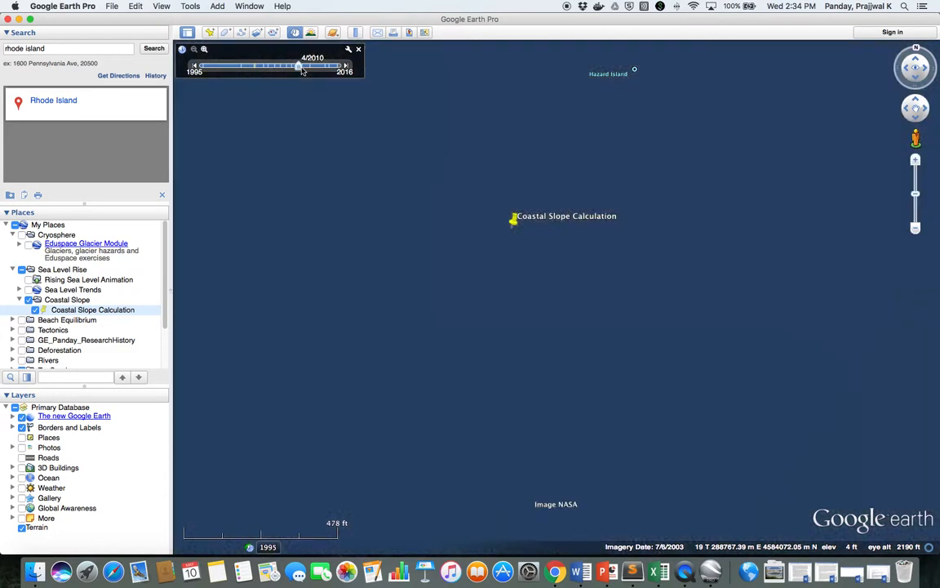
scroll(461, 153, up, 2)
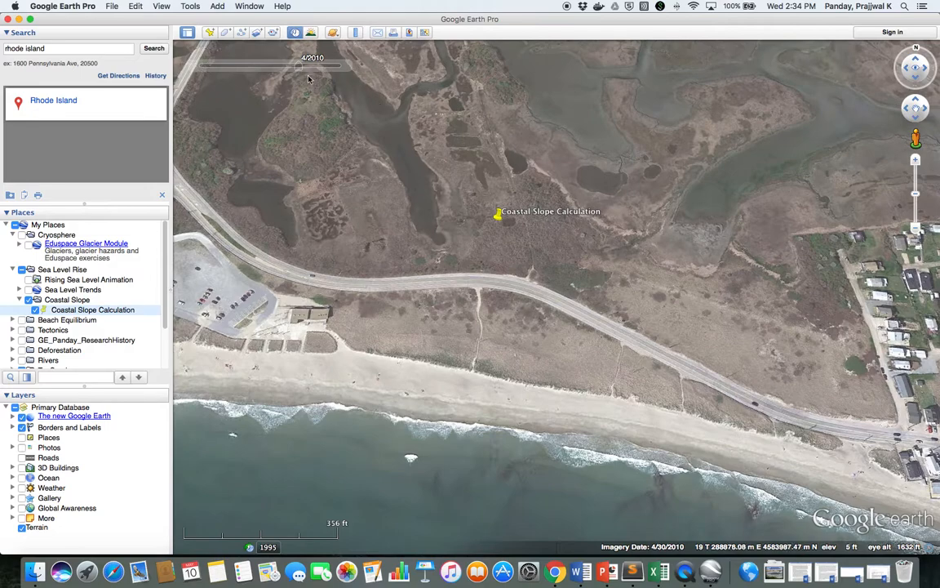